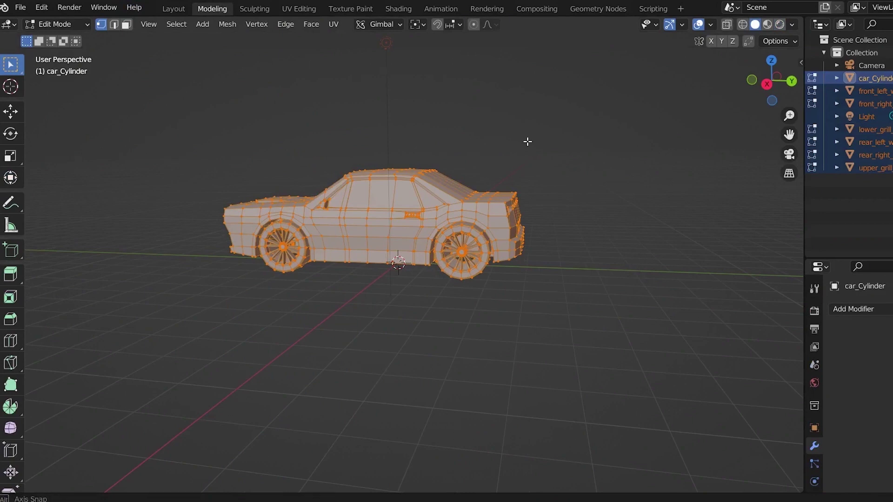
# - Orbit the car mesh from a side view round to its underside and wheels
pyautogui.moveTo(478, 227); pyautogui.dragTo(480, 179)
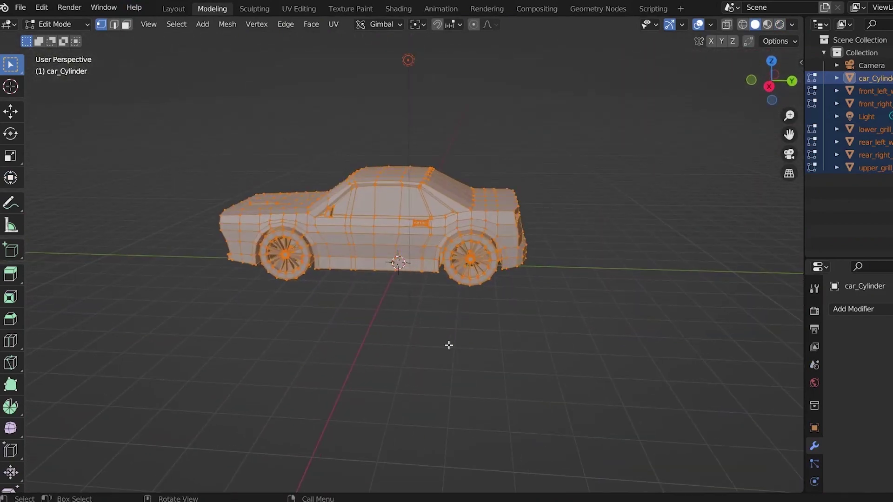
pyautogui.moveTo(449, 344)
pyautogui.mouseDown()
pyautogui.moveTo(141, 113)
pyautogui.moveTo(226, 363)
pyautogui.moveTo(697, 341)
pyautogui.moveTo(631, 346)
pyautogui.mouseUp()
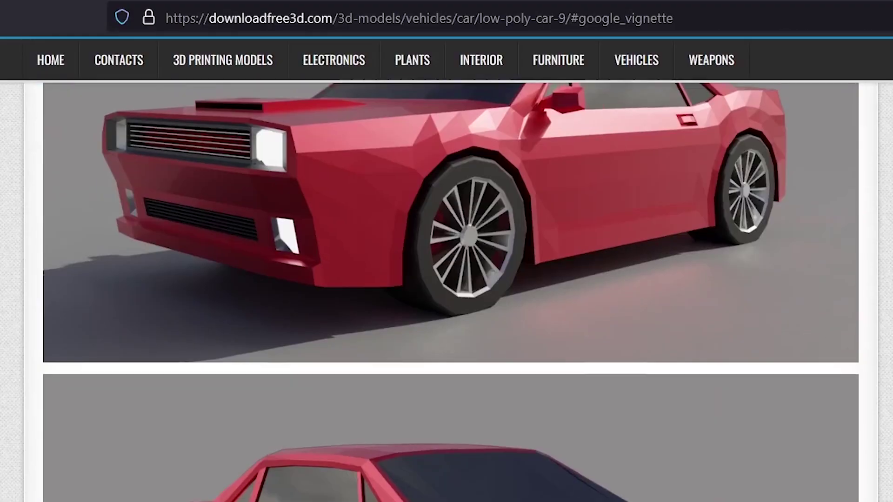
pyautogui.scroll(-2, 450, 291)
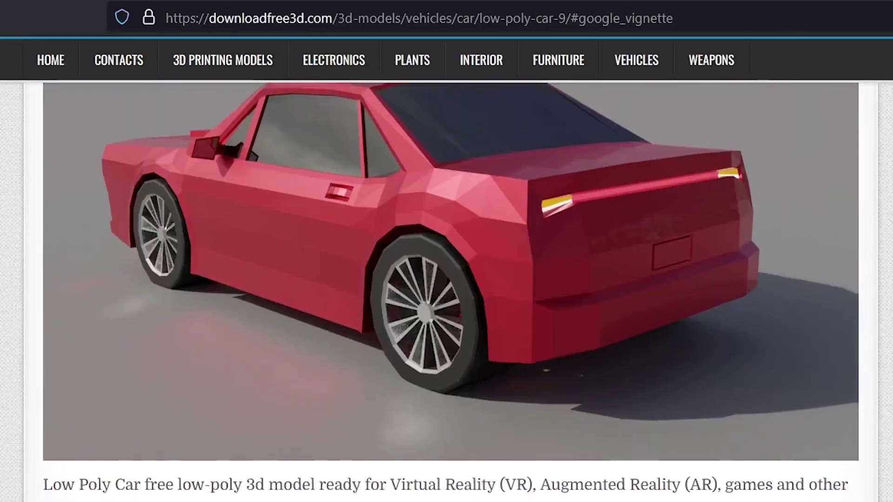
pyautogui.scroll(-2, 451, 292)
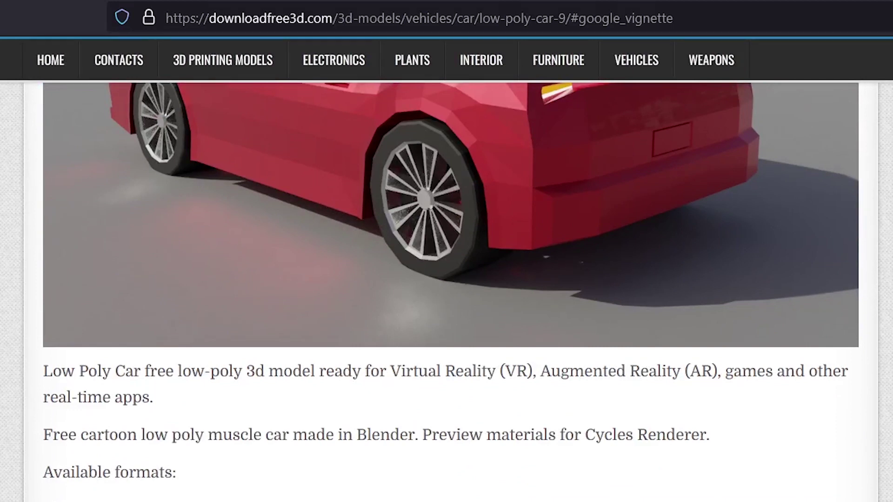
pyautogui.scroll(-2, 450, 291)
pyautogui.scroll(-2, 451, 291)
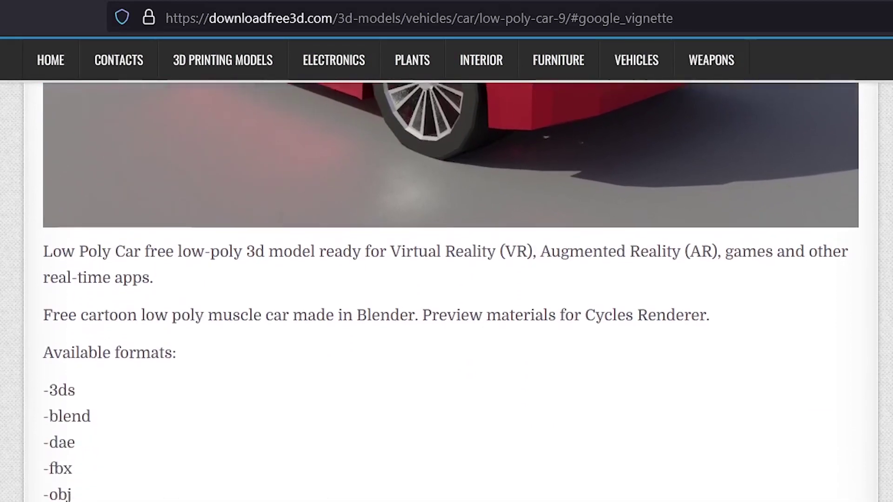
pyautogui.scroll(-1, 450, 290)
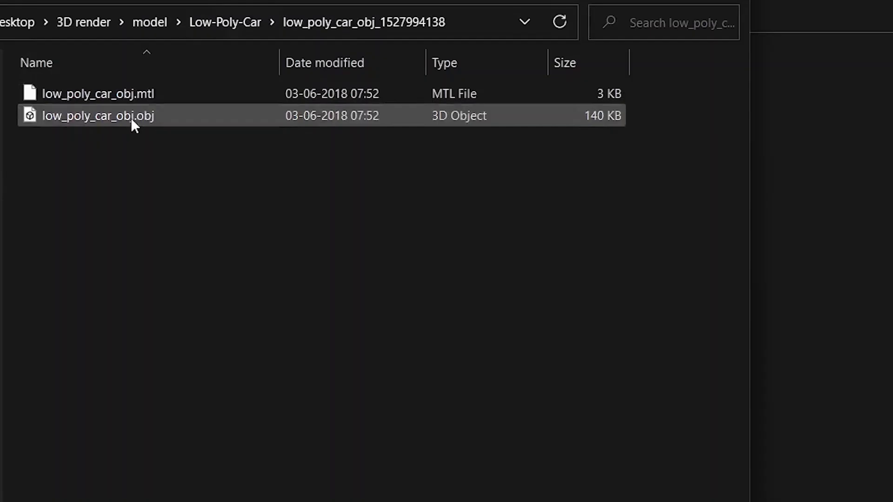
# - Select the car's OBJ model file in the downloaded folder
pyautogui.click(131, 117)
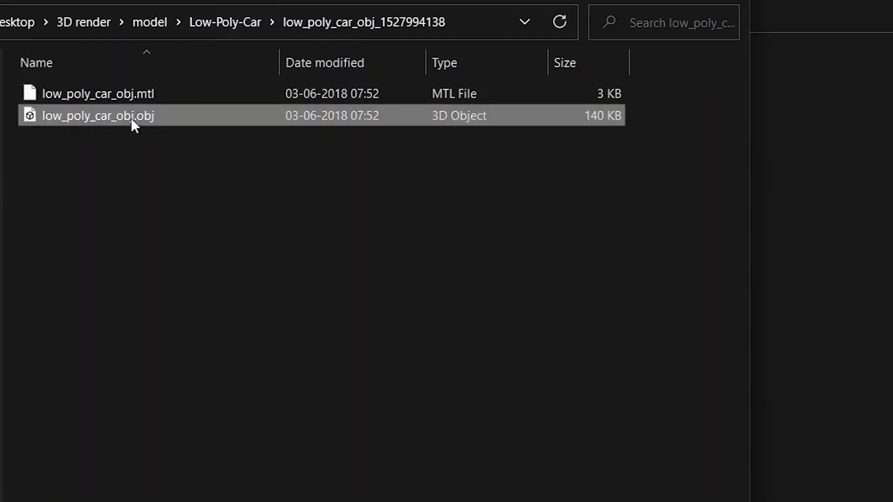
# - Open low_poly_car_obj.obj in 3D Viewer and turn it to inspect its triangles
pyautogui.doubleClick(130, 118)
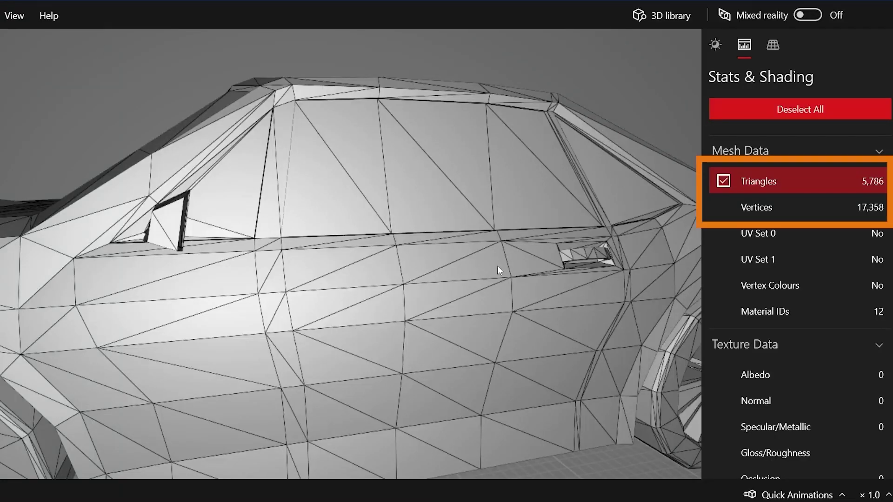
pyautogui.moveTo(497, 267)
pyautogui.mouseDown()
pyautogui.moveTo(435, 278)
pyautogui.moveTo(464, 259)
pyautogui.mouseUp()
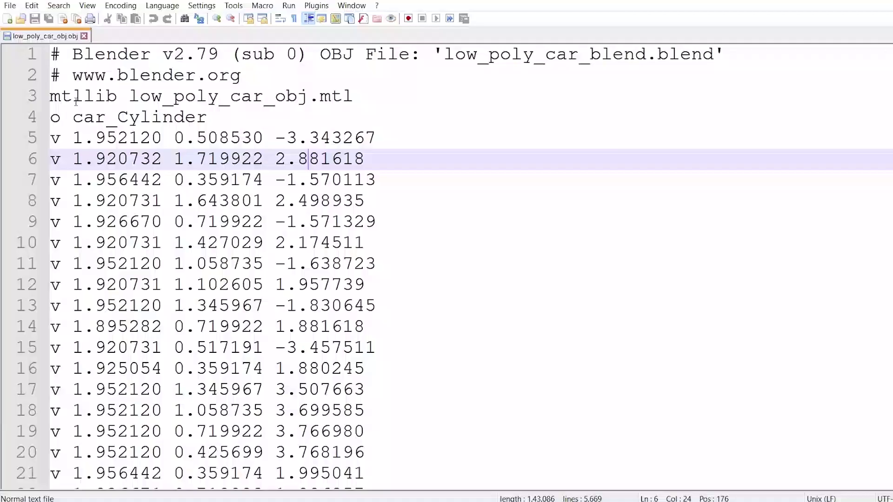
pyautogui.scroll(-6, 75, 101)
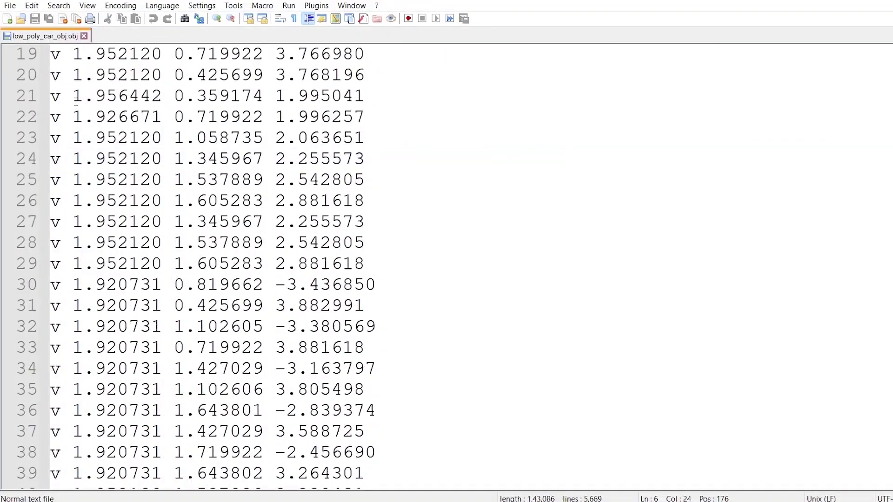
pyautogui.scroll(-20, 75, 101)
pyautogui.scroll(-20, 74, 101)
pyautogui.scroll(-20, 75, 101)
pyautogui.scroll(-5, 75, 101)
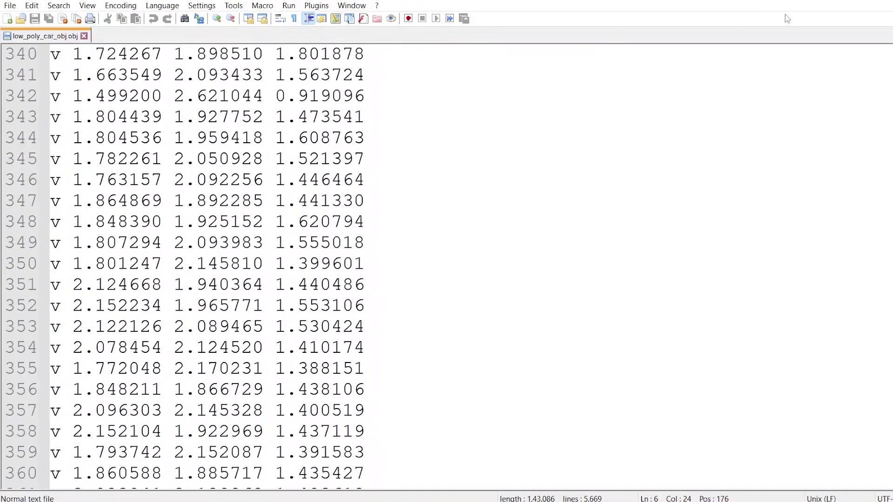
pyautogui.scroll(-20, 447, 265)
pyautogui.scroll(-20, 447, 265)
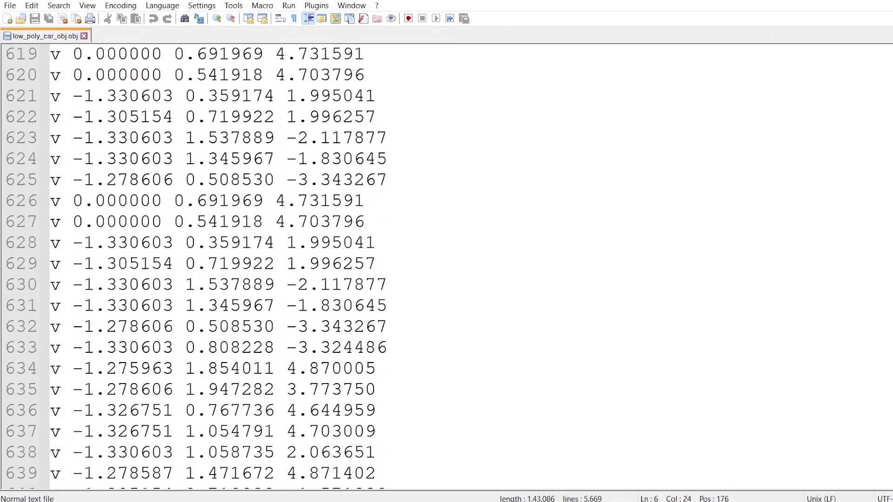
pyautogui.scroll(-20, 447, 265)
pyautogui.scroll(-20, 447, 266)
pyautogui.scroll(20, 446, 265)
pyautogui.scroll(20, 447, 265)
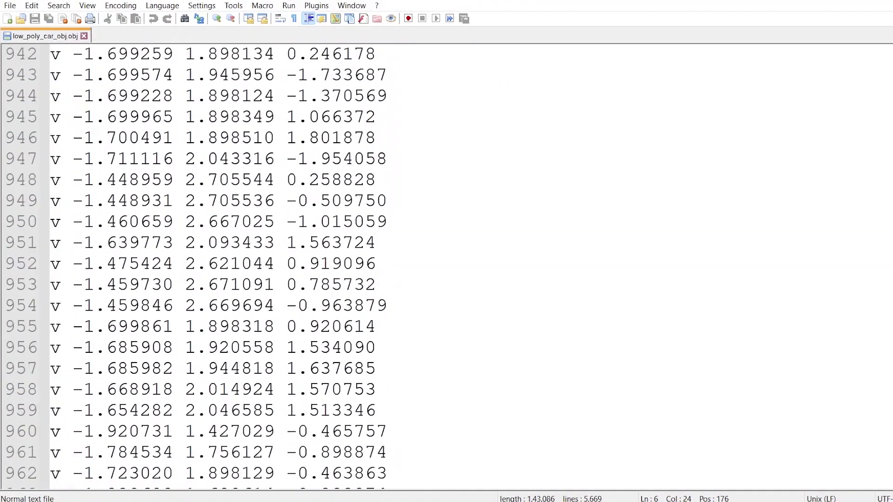
pyautogui.scroll(-11, 446, 266)
pyautogui.scroll(-7, 447, 266)
pyautogui.scroll(-20, 447, 265)
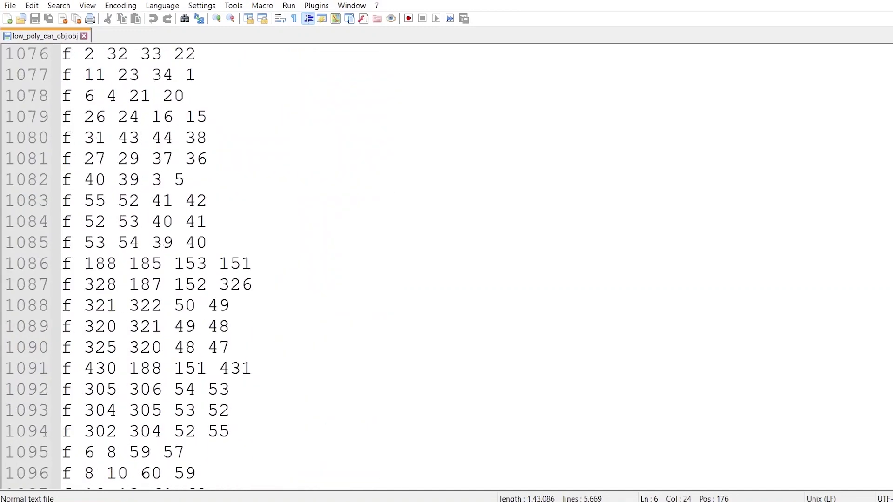
pyautogui.scroll(-2, 446, 265)
pyautogui.scroll(-2, 447, 265)
pyautogui.scroll(2, 447, 265)
pyautogui.scroll(-2, 447, 265)
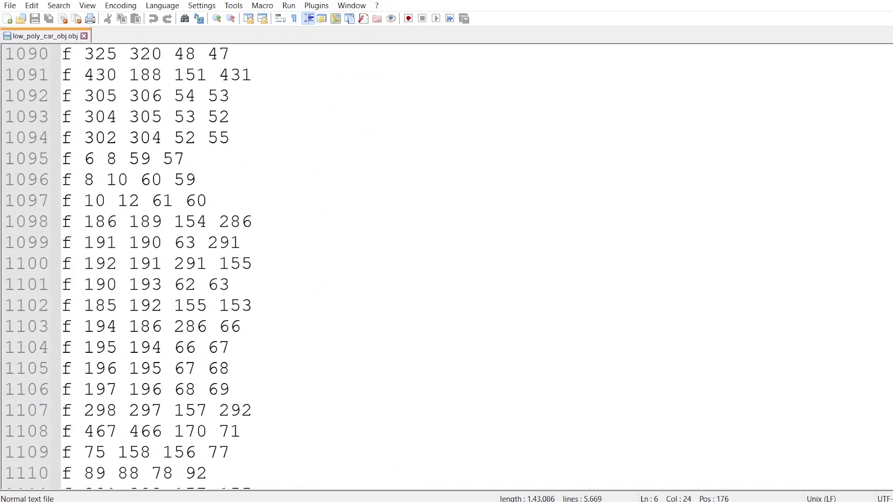
pyautogui.scroll(-2, 447, 265)
pyautogui.scroll(-19, 447, 265)
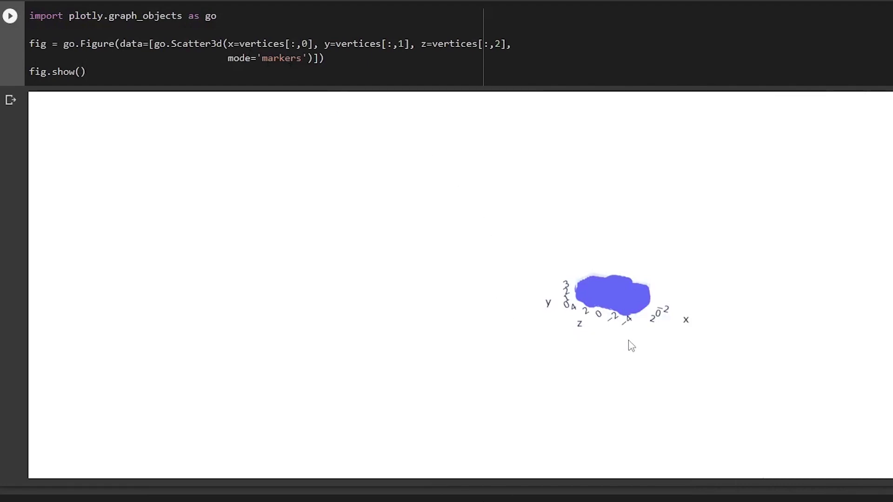
pyautogui.scroll(2, 628, 309)
pyautogui.scroll(2, 628, 309)
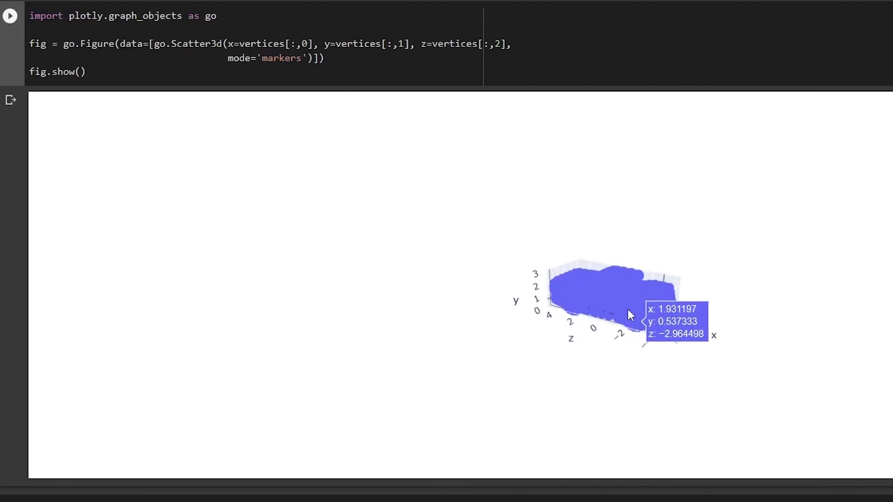
pyautogui.scroll(3, 628, 308)
# - Rotate the vertex scatter plot to another angle to reveal the car's outline
pyautogui.moveTo(611, 301)
pyautogui.mouseDown()
pyautogui.moveTo(440, 337)
pyautogui.moveTo(370, 363)
pyautogui.moveTo(389, 367)
pyautogui.mouseUp()
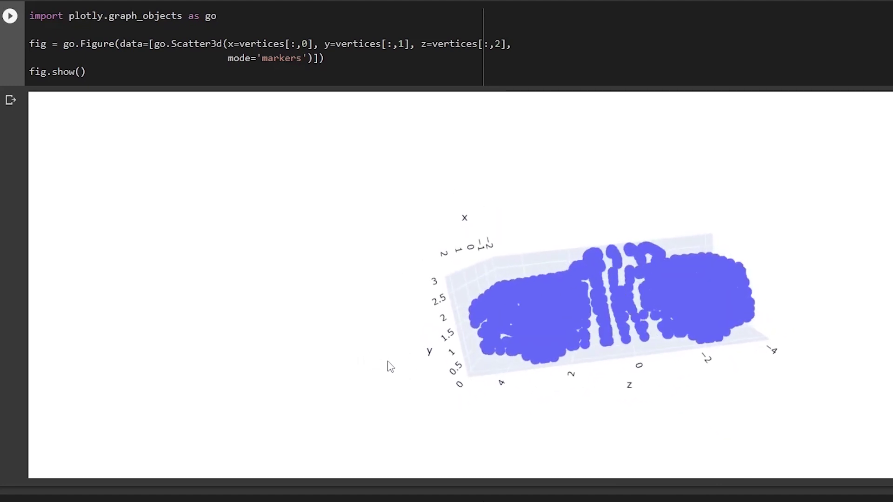
pyautogui.scroll(2, 582, 352)
pyautogui.scroll(5, 583, 352)
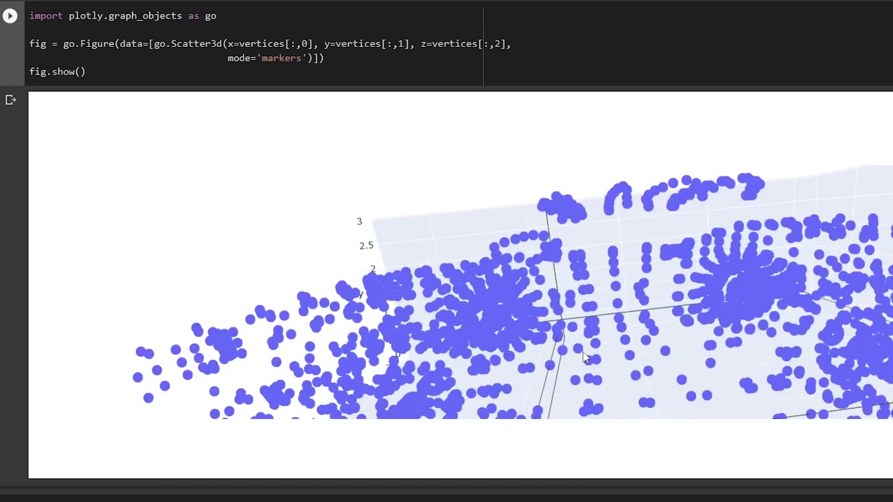
pyautogui.scroll(2, 582, 352)
pyautogui.scroll(1, 582, 352)
pyautogui.scroll(2, 582, 352)
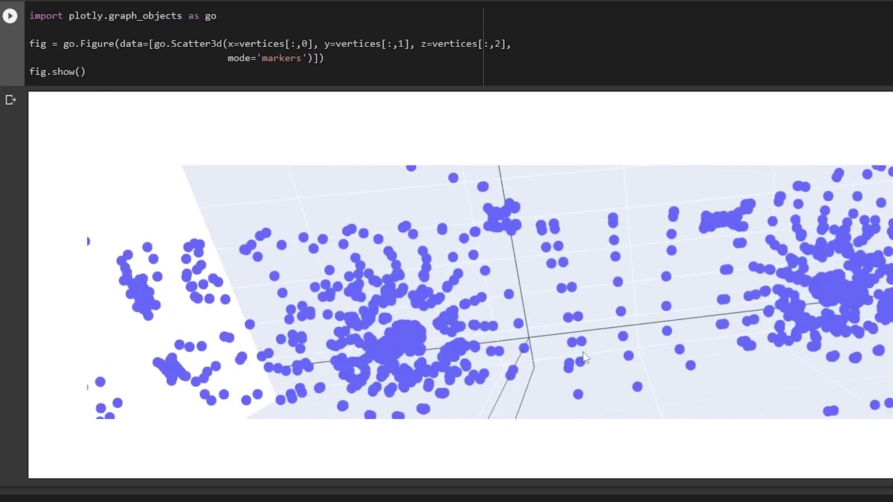
pyautogui.scroll(1, 583, 352)
pyautogui.scroll(1, 583, 352)
pyautogui.scroll(-2, 583, 351)
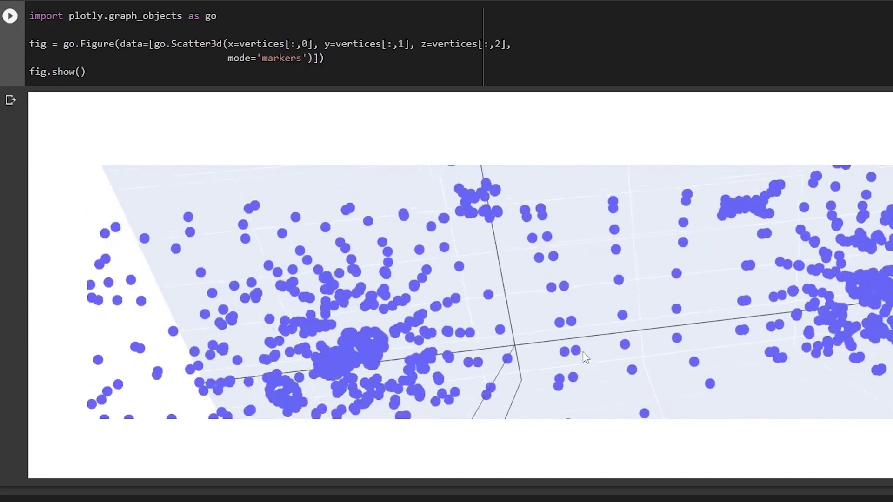
pyautogui.scroll(-2, 583, 352)
pyautogui.scroll(-2, 583, 352)
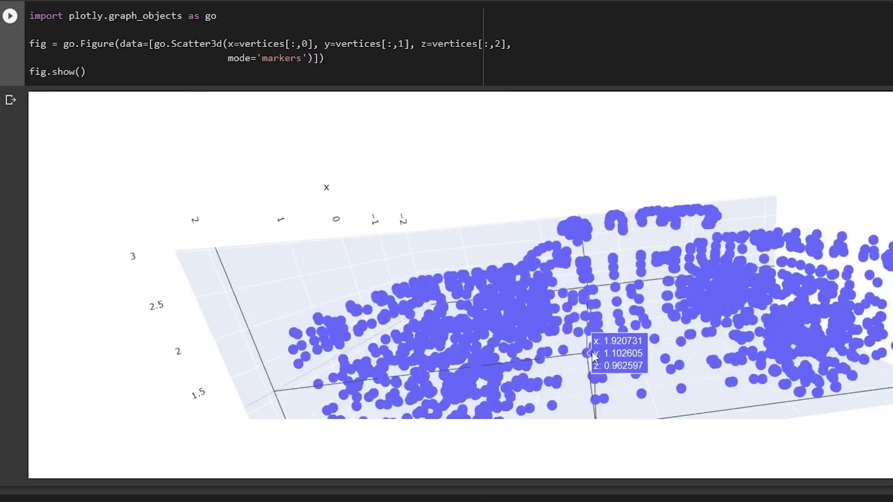
pyautogui.scroll(-2, 592, 351)
pyautogui.scroll(-2, 597, 351)
pyautogui.scroll(-3, 604, 349)
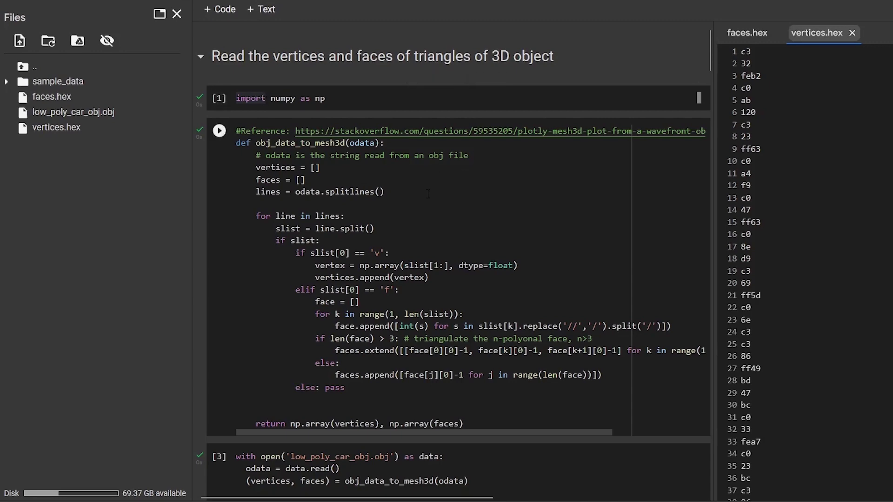
pyautogui.scroll(-2, 428, 194)
pyautogui.scroll(-1, 428, 194)
pyautogui.scroll(-2, 427, 194)
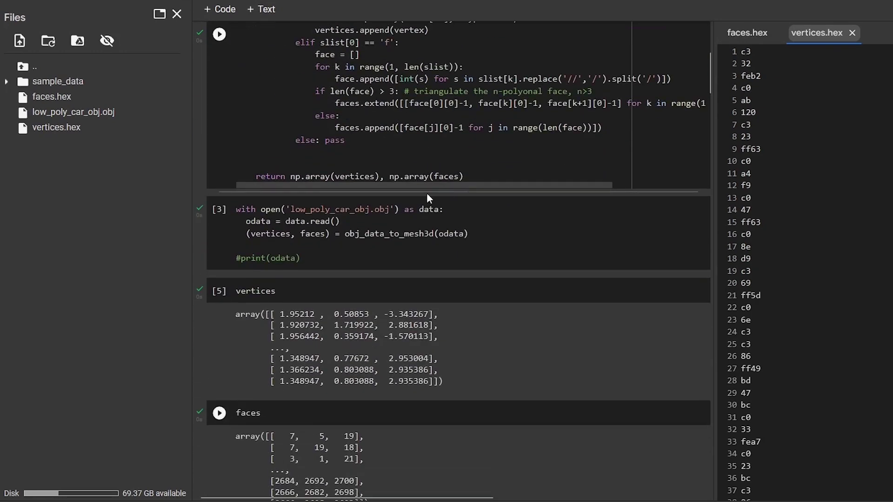
pyautogui.scroll(-3, 426, 192)
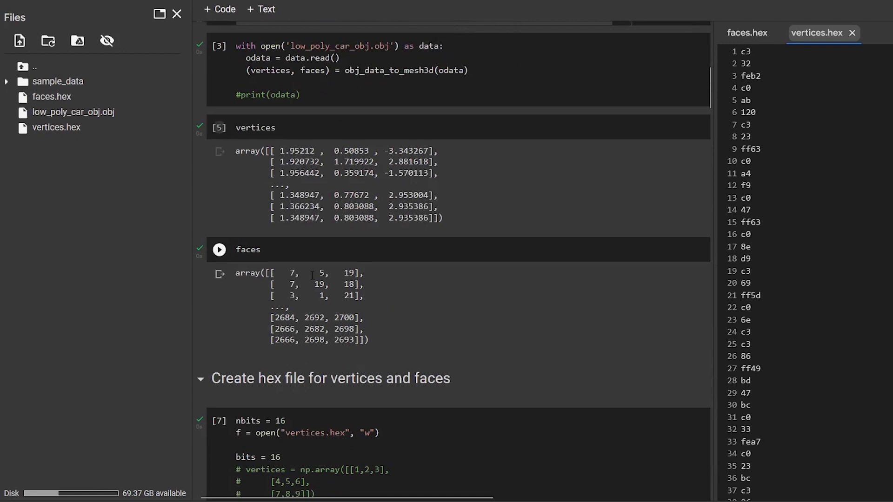
pyautogui.scroll(-4, 220, 152)
pyautogui.scroll(-3, 219, 273)
pyautogui.scroll(-1, 219, 273)
pyautogui.scroll(-2, 219, 273)
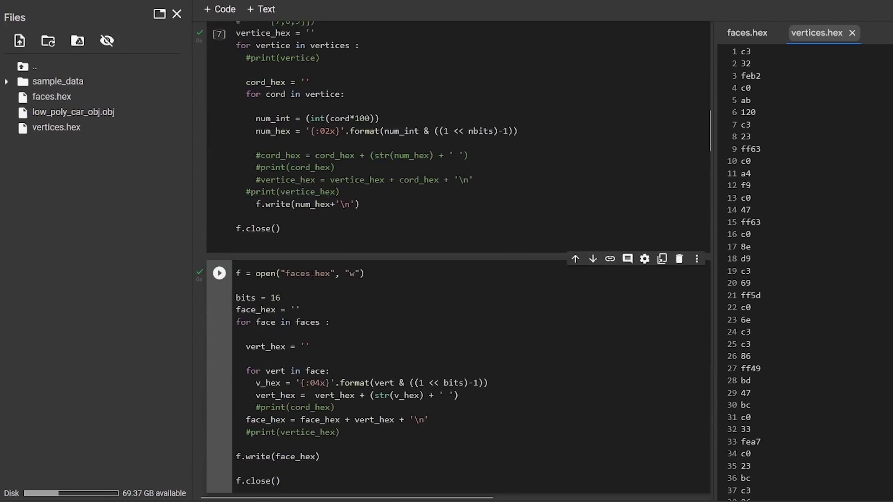
# - Open faces.hex and then vertices.hex from the Colab Files panel
pyautogui.doubleClick(55, 100)
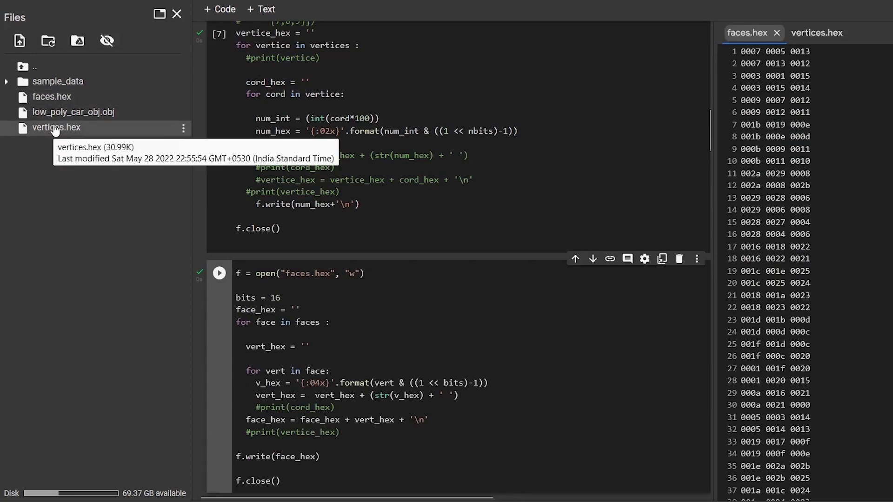
pyautogui.scroll(-10, 767, 272)
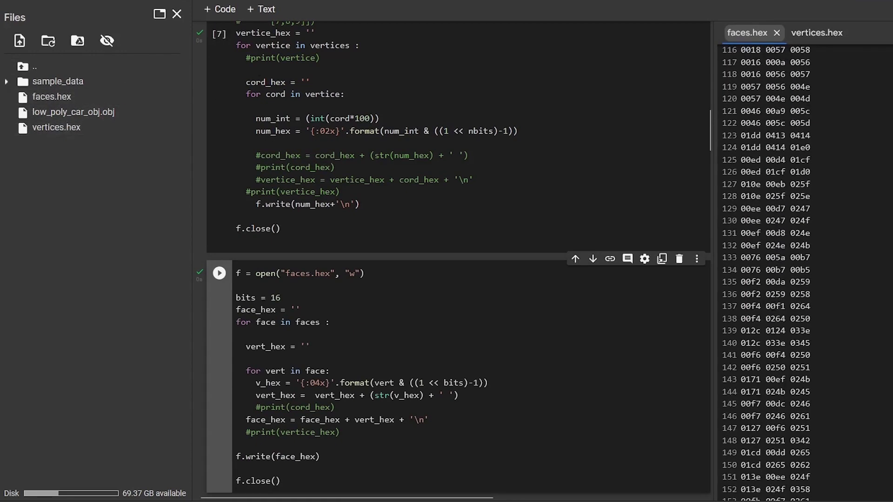
pyautogui.doubleClick(56, 127)
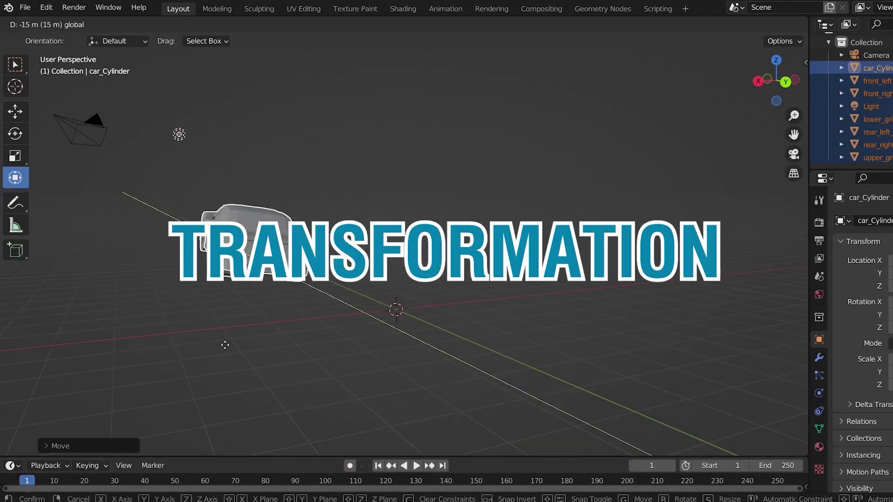
# - Select car_Cylinder and drag the rotate gizmo to turn the car about its origin
pyautogui.click(339, 423)
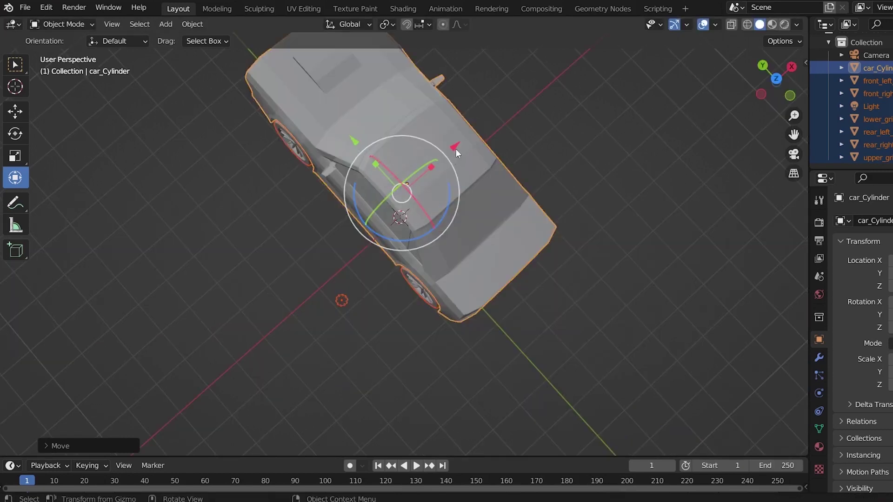
pyautogui.moveTo(457, 154)
pyautogui.mouseDown()
pyautogui.moveTo(474, 185)
pyautogui.moveTo(464, 191)
pyautogui.mouseUp()
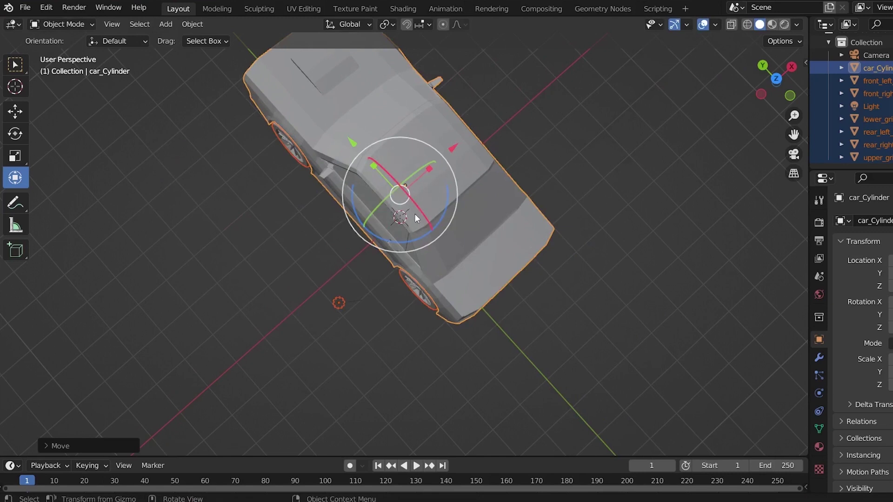
pyautogui.moveTo(370, 236); pyautogui.dragTo(438, 234)
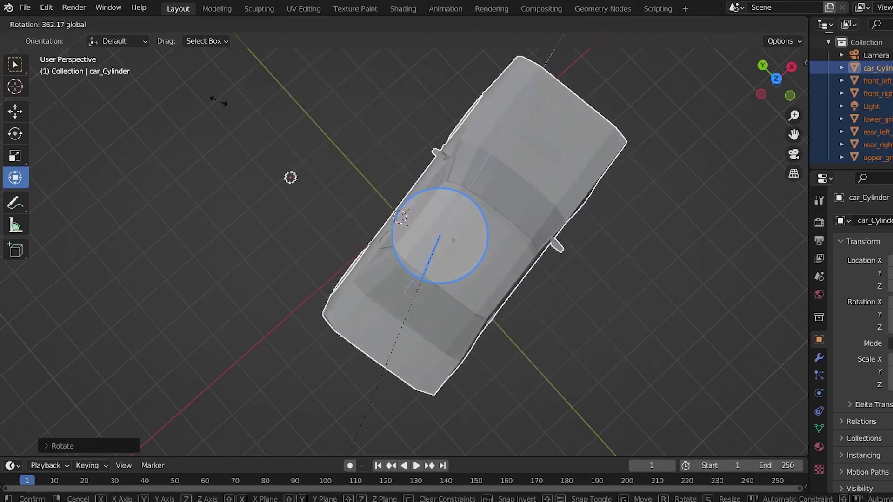
pyautogui.moveTo(504, 46); pyautogui.dragTo(346, 334)
pyautogui.moveTo(534, 238); pyautogui.dragTo(652, 235)
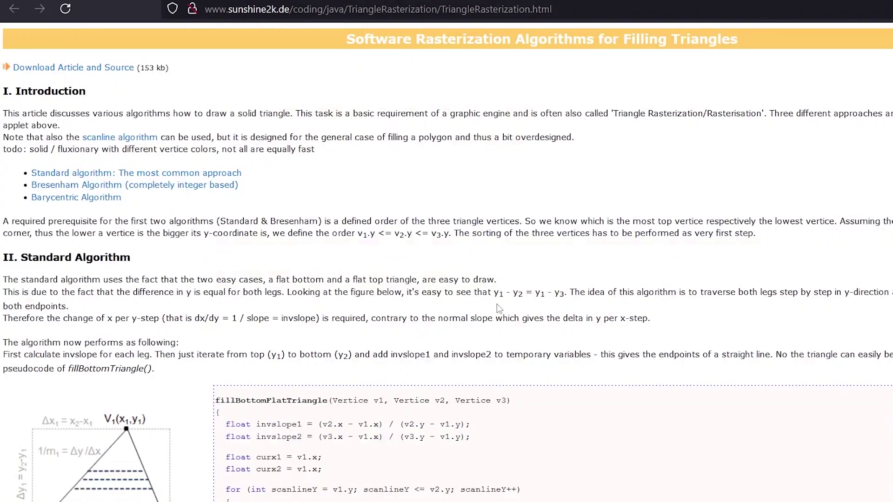
pyautogui.scroll(-5, 497, 304)
pyautogui.scroll(-2, 498, 303)
pyautogui.scroll(2, 497, 304)
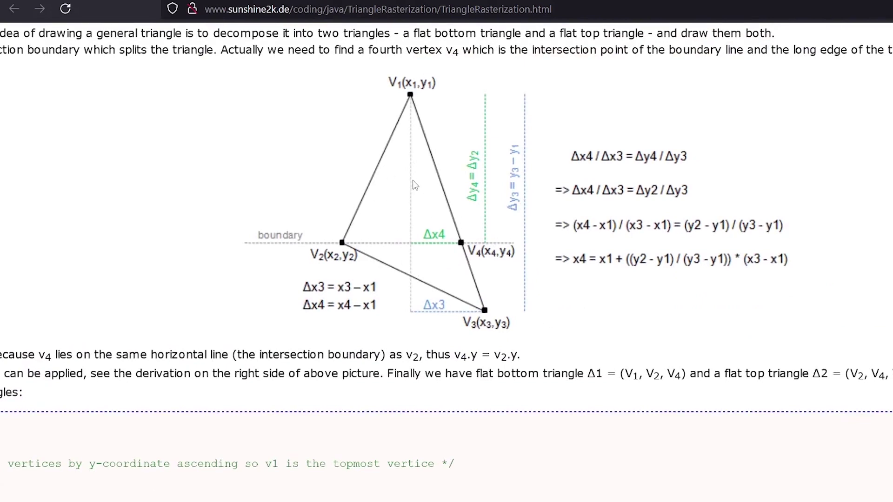
pyautogui.scroll(4, 414, 185)
pyautogui.scroll(4, 413, 185)
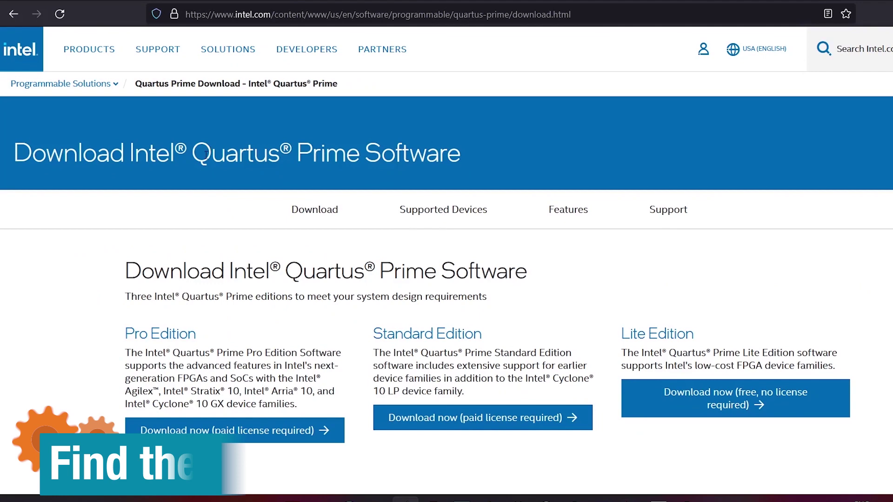
pyautogui.scroll(-3, 206, 159)
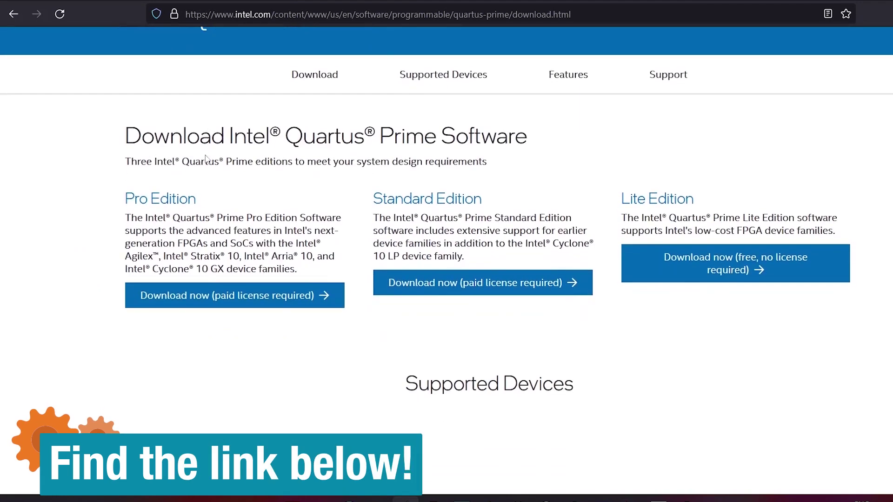
pyautogui.scroll(-3, 206, 160)
pyautogui.scroll(2, 206, 159)
pyautogui.scroll(-5, 206, 159)
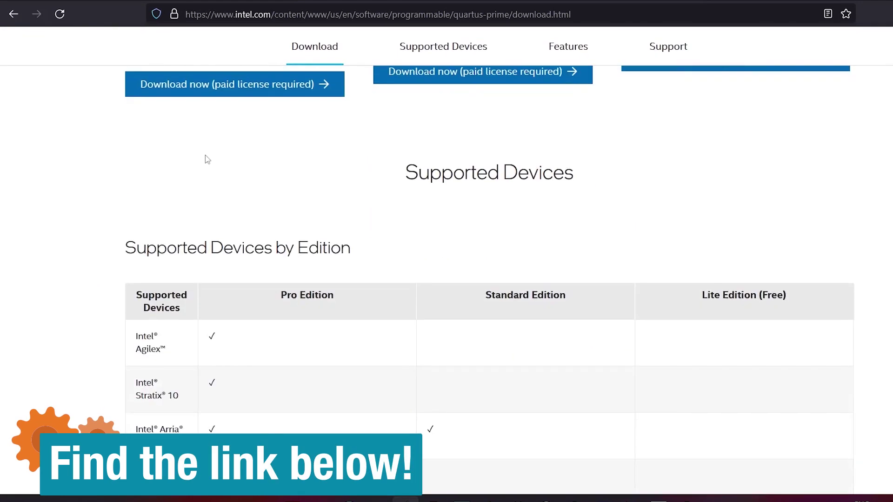
pyautogui.scroll(-3, 206, 160)
pyautogui.scroll(-2, 206, 159)
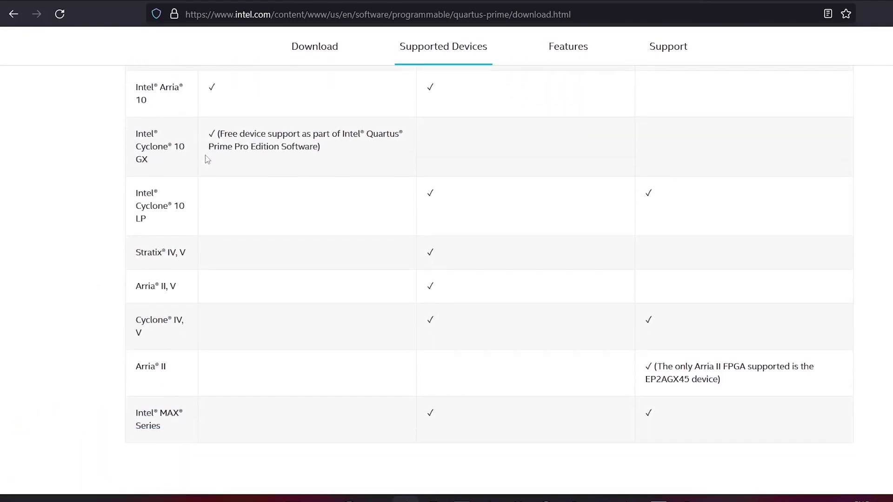
pyautogui.scroll(1, 205, 155)
pyautogui.scroll(3, 205, 154)
pyautogui.scroll(5, 205, 156)
pyautogui.scroll(3, 205, 155)
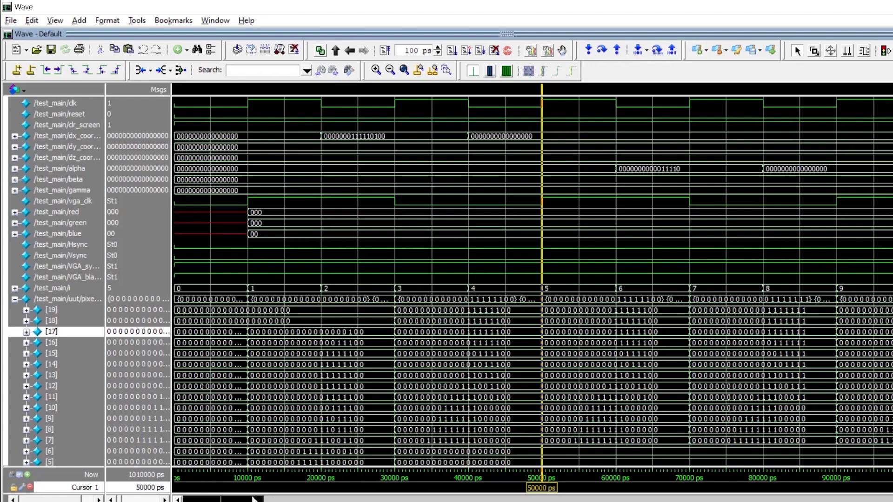
pyautogui.moveTo(224, 500); pyautogui.dragTo(279, 500)
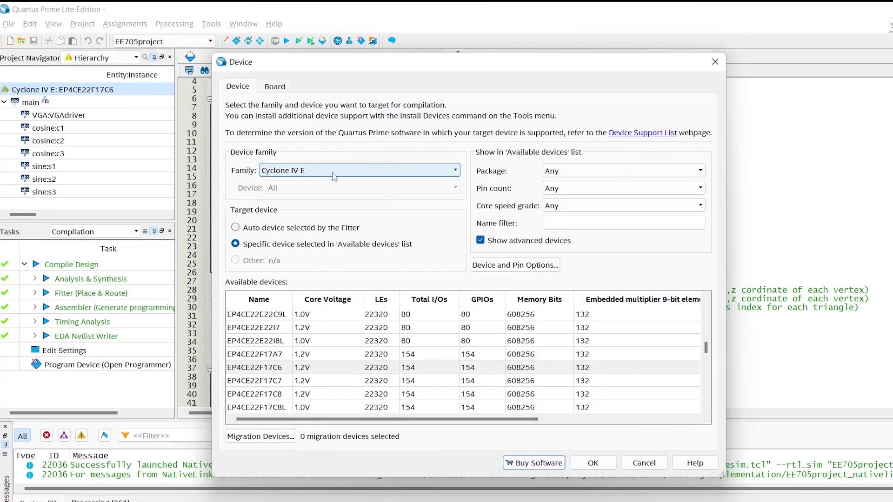
# - Keep the Cyclone IV E family and choose EP4CE22F17C6 as the target device
pyautogui.click(334, 174)
pyautogui.click(335, 204)
pyautogui.write('EP4CE')
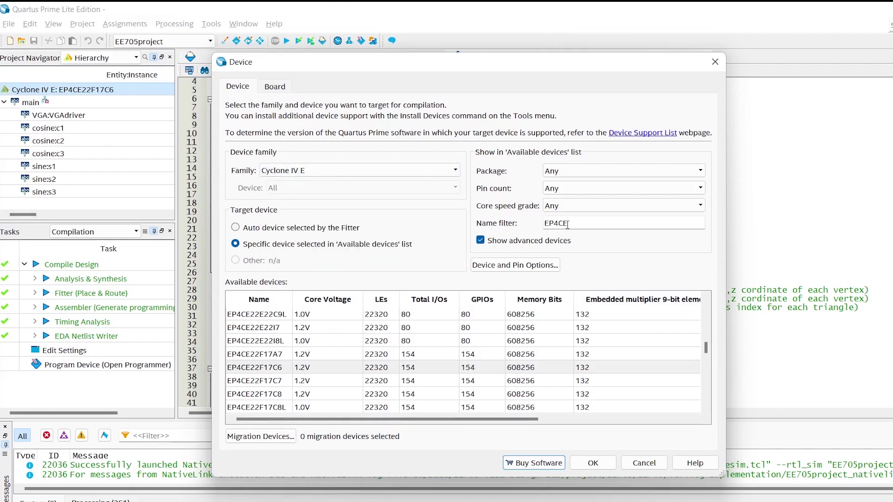
pyautogui.write('22F17')
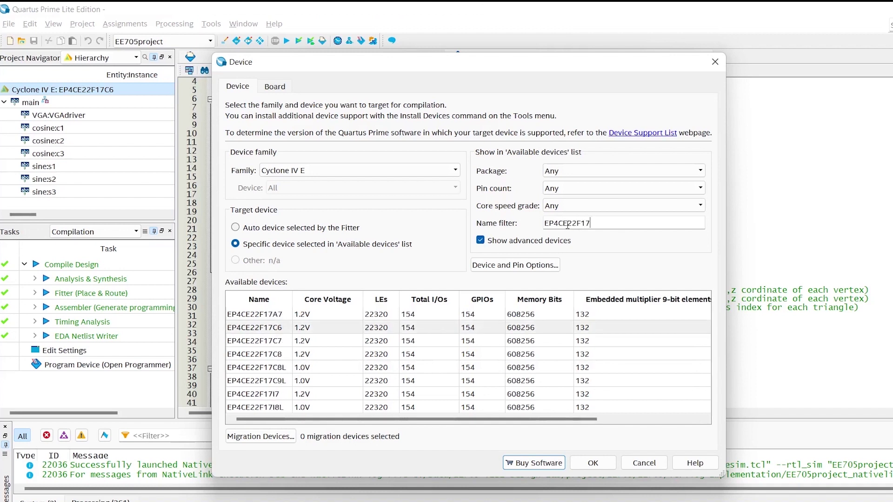
pyautogui.write('C6')
pyautogui.click(248, 315)
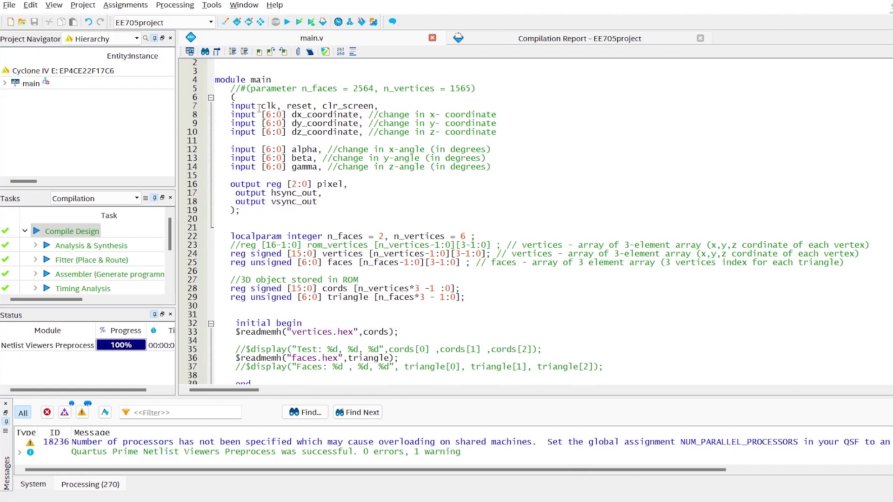
# - Highlight the clk, reset and clr_screen input ports in main.v, then deselect them
pyautogui.moveTo(259, 107); pyautogui.dragTo(389, 106)
pyautogui.click(390, 106)
pyautogui.scroll(-2, 384, 172)
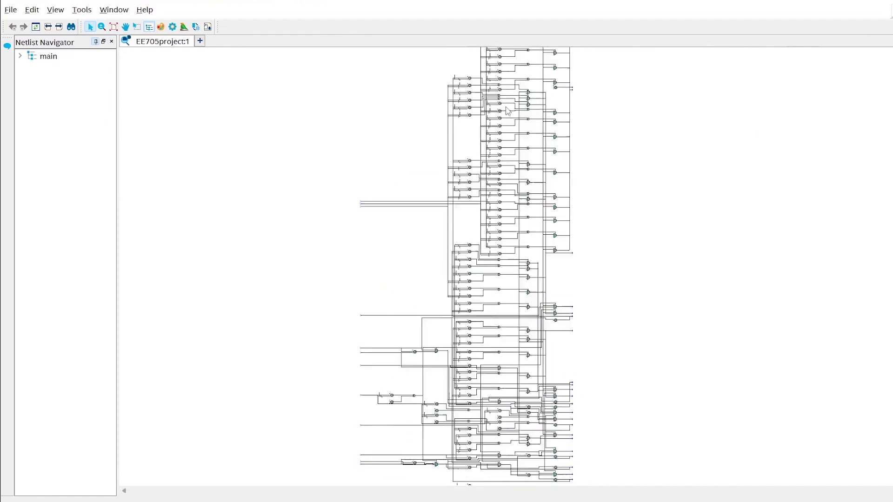
pyautogui.scroll(2, 507, 110)
pyautogui.scroll(2, 507, 110)
pyautogui.scroll(2, 507, 110)
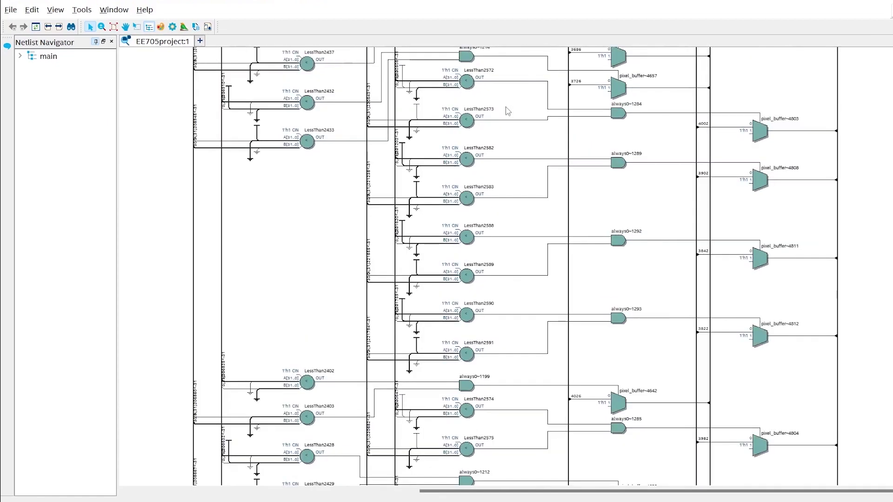
pyautogui.scroll(3, 508, 110)
pyautogui.scroll(-1, 506, 111)
pyautogui.scroll(-2, 507, 110)
pyautogui.scroll(1, 507, 111)
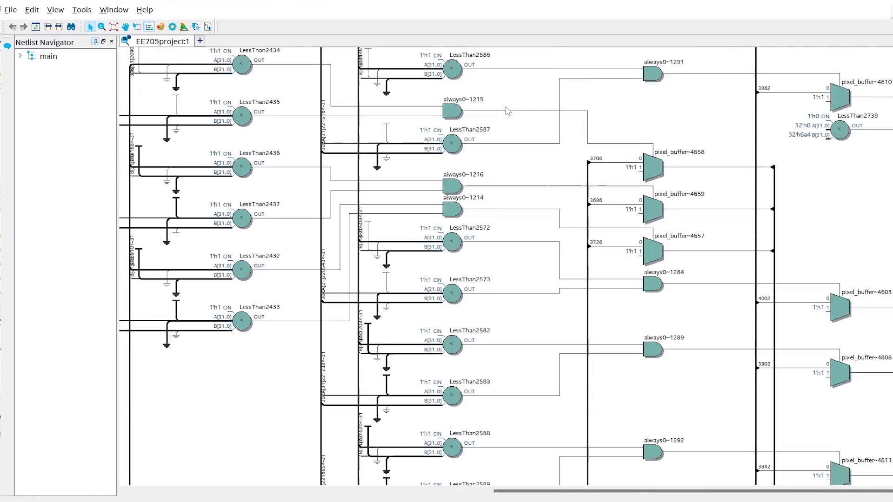
pyautogui.scroll(2, 507, 110)
pyautogui.scroll(3, 508, 110)
pyautogui.scroll(3, 507, 111)
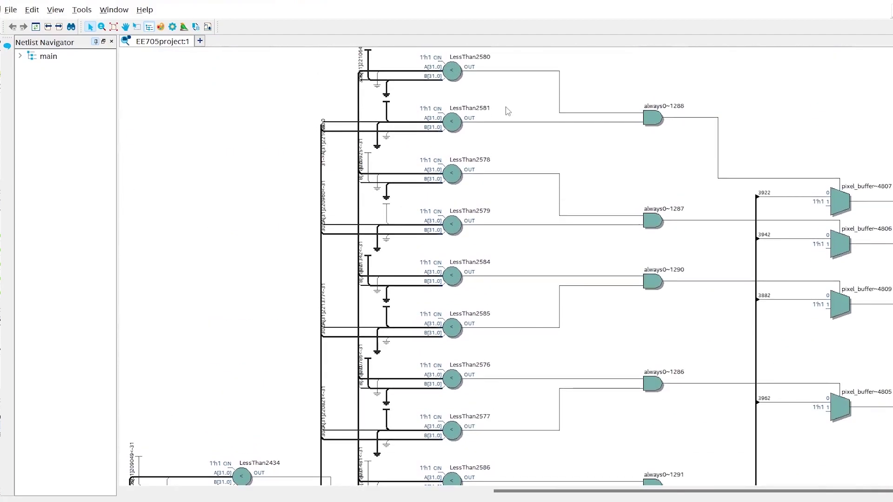
pyautogui.scroll(-3, 508, 110)
pyautogui.scroll(-3, 508, 110)
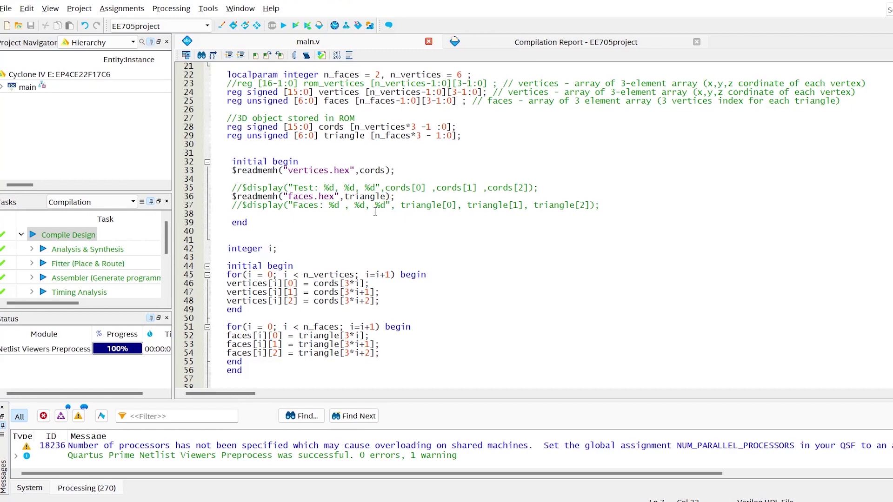
pyautogui.scroll(-1, 452, 223)
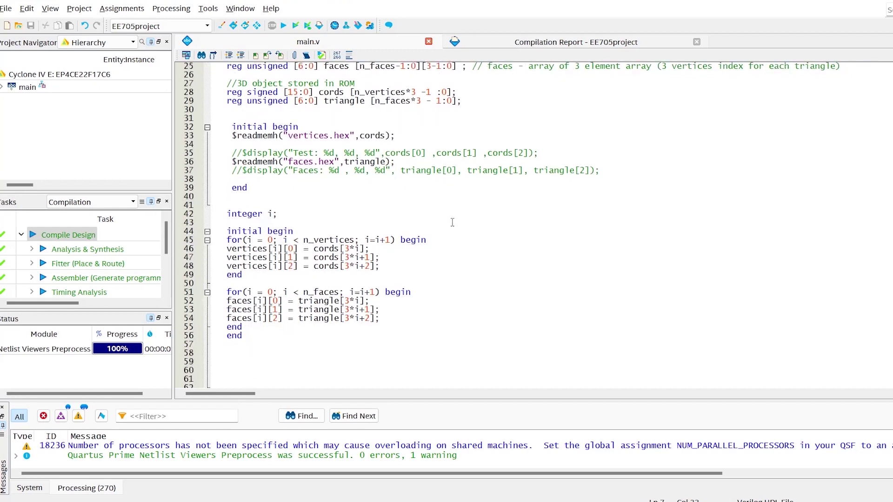
pyautogui.scroll(-1, 453, 223)
pyautogui.scroll(-3, 452, 223)
pyautogui.scroll(-2, 452, 223)
pyautogui.scroll(-4, 452, 222)
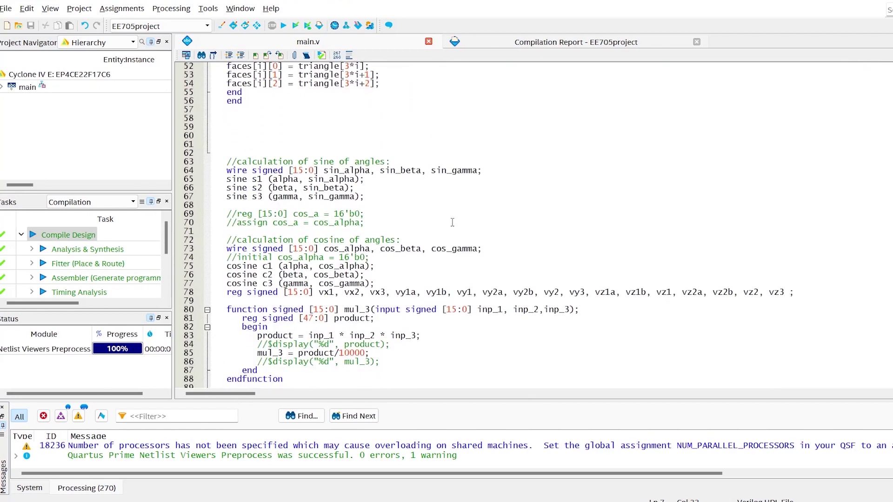
pyautogui.scroll(-2, 452, 222)
pyautogui.scroll(-1, 452, 222)
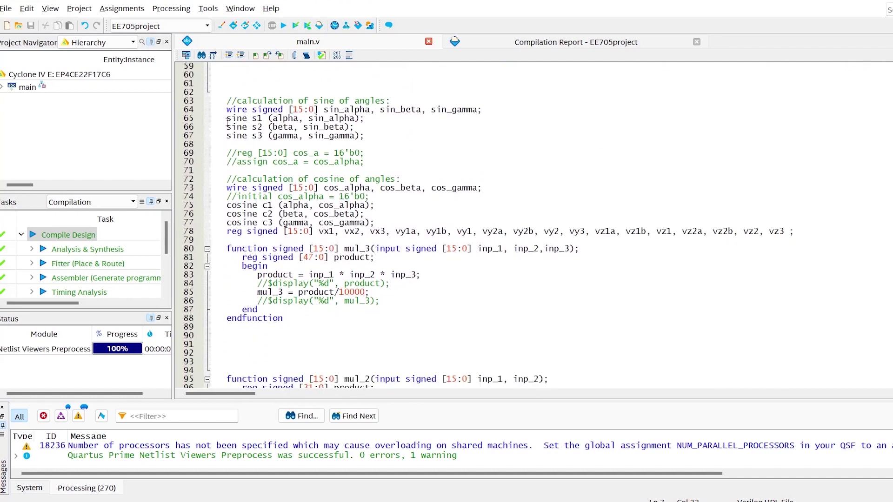
pyautogui.click(3, 87)
pyautogui.doubleClick(38, 138)
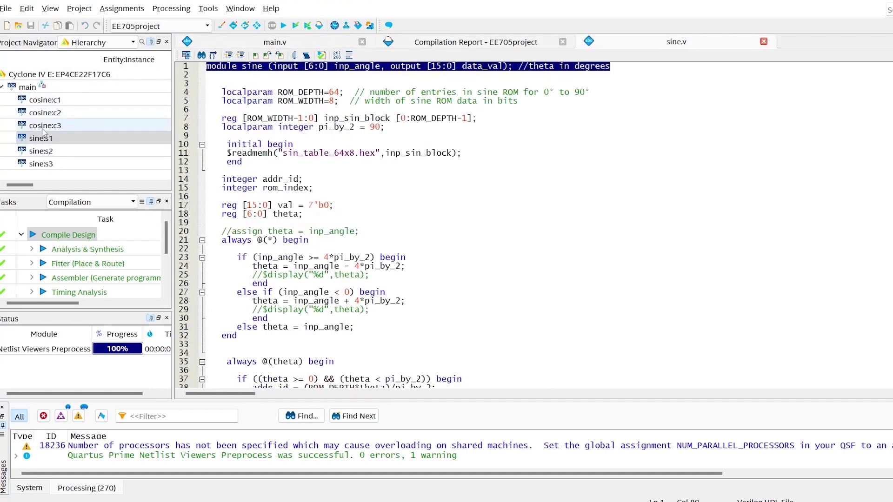
pyautogui.doubleClick(45, 126)
pyautogui.scroll(-5, 286, 237)
pyautogui.scroll(-11, 286, 237)
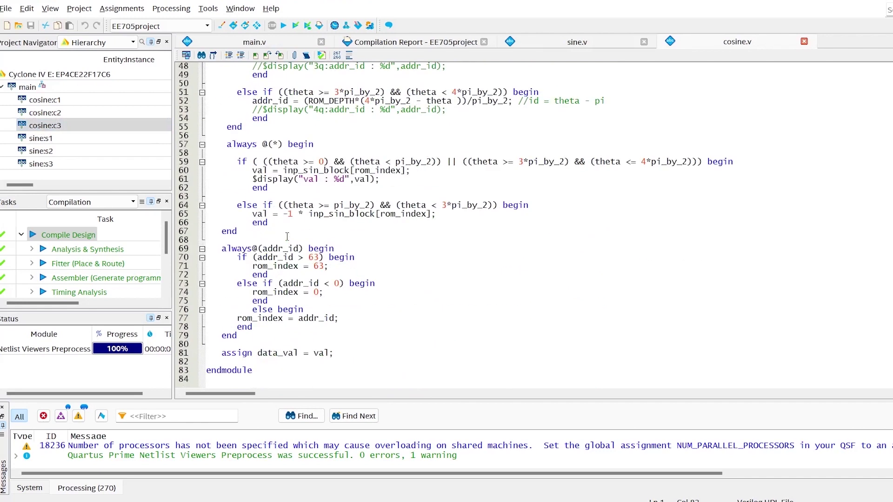
pyautogui.click(254, 42)
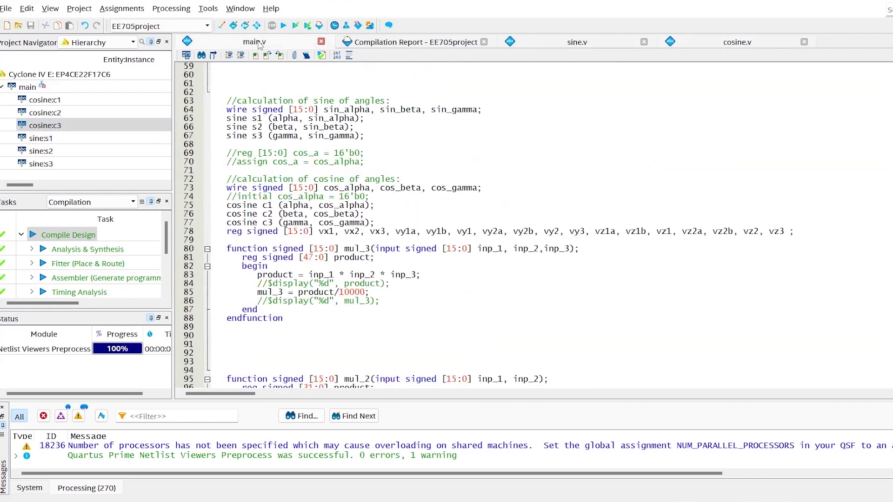
pyautogui.scroll(-5, 318, 261)
pyautogui.scroll(-6, 315, 263)
pyautogui.scroll(-5, 315, 262)
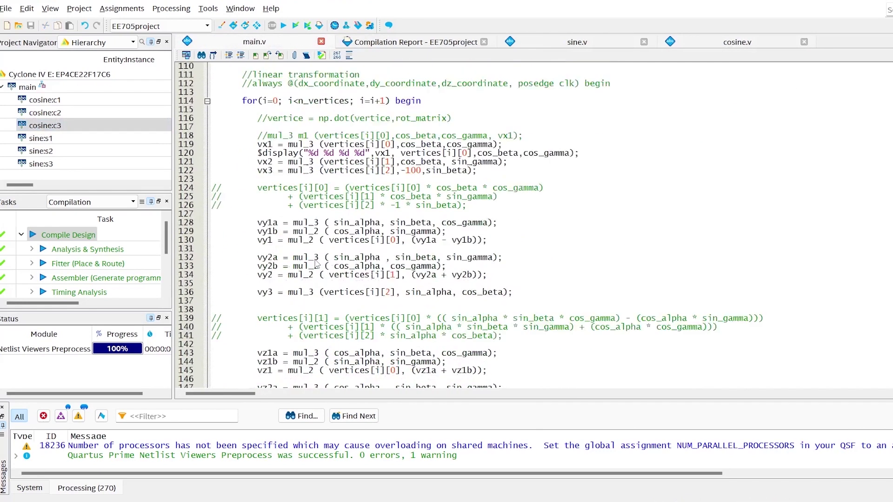
pyautogui.scroll(1, 316, 262)
pyautogui.scroll(2, 317, 264)
pyautogui.scroll(-1, 317, 265)
pyautogui.scroll(-5, 317, 265)
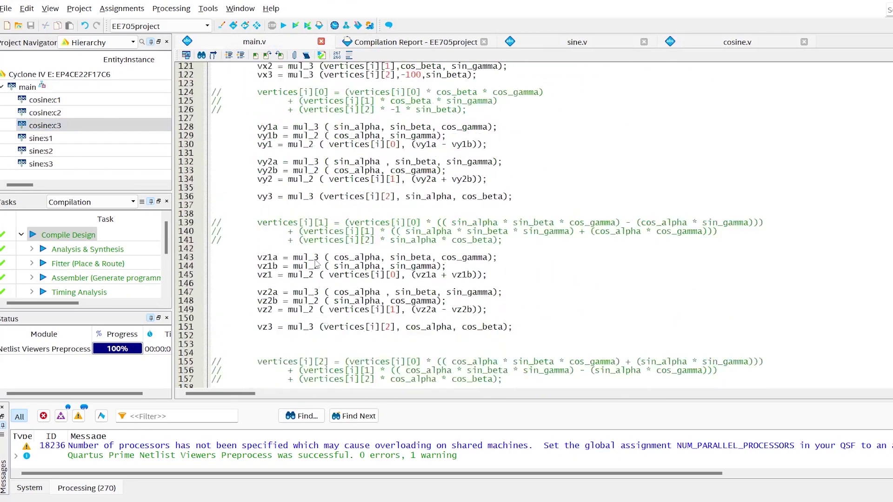
pyautogui.scroll(-5, 317, 265)
pyautogui.scroll(-6, 316, 265)
pyautogui.scroll(-2, 316, 265)
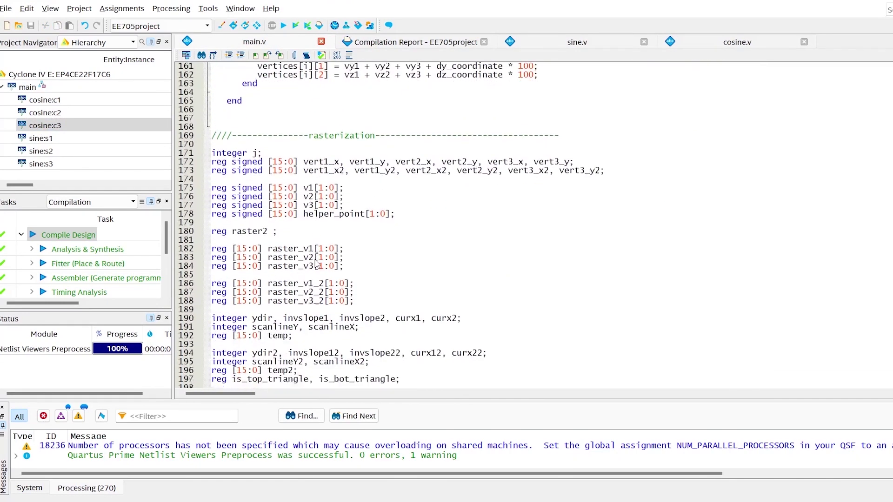
pyautogui.scroll(-2, 316, 265)
pyautogui.scroll(-1, 316, 265)
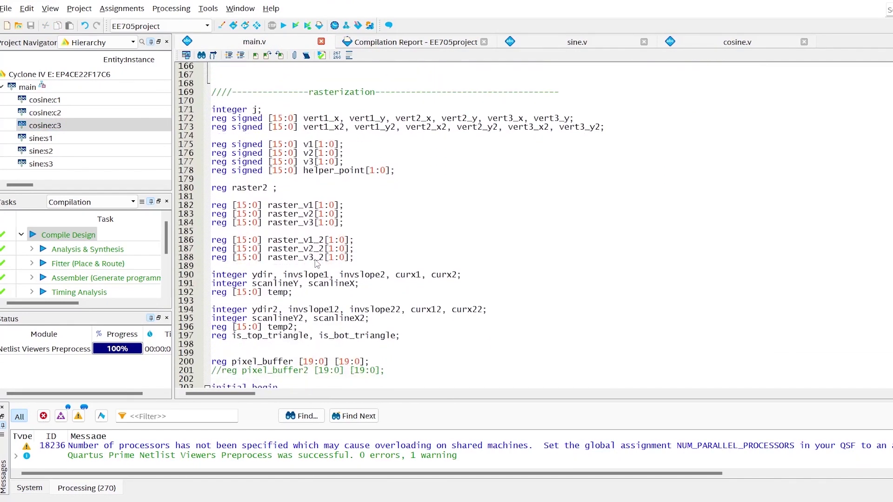
pyautogui.scroll(-3, 316, 264)
pyautogui.scroll(-6, 315, 265)
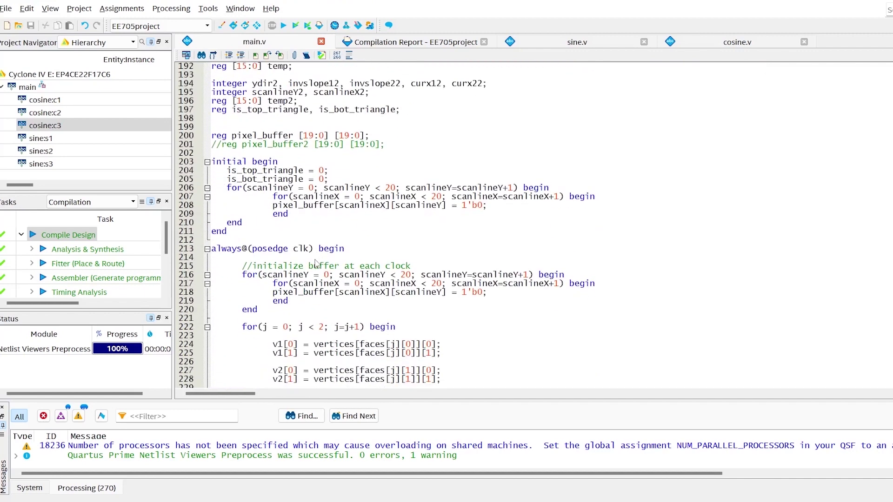
pyautogui.scroll(-3, 316, 265)
pyautogui.scroll(-6, 316, 266)
pyautogui.scroll(-6, 316, 265)
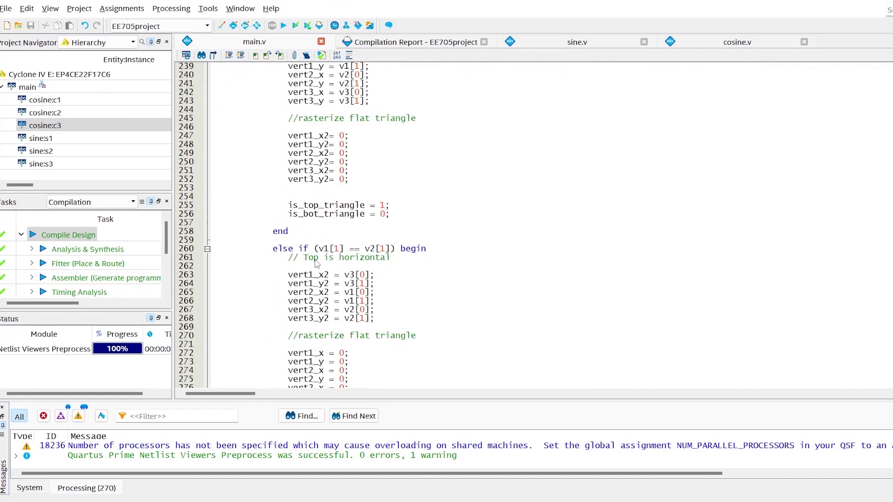
pyautogui.scroll(-6, 317, 265)
pyautogui.scroll(-5, 316, 265)
pyautogui.scroll(-6, 316, 264)
pyautogui.scroll(-2, 316, 264)
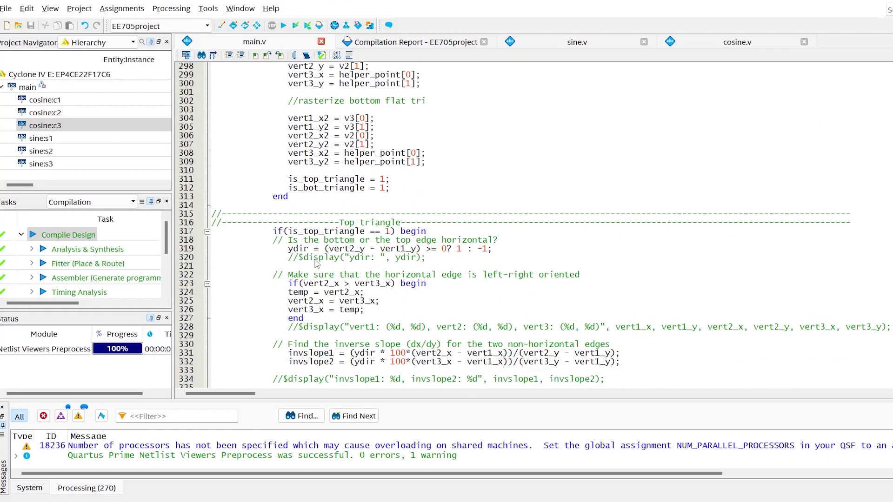
pyautogui.moveTo(268, 214); pyautogui.dragTo(447, 231)
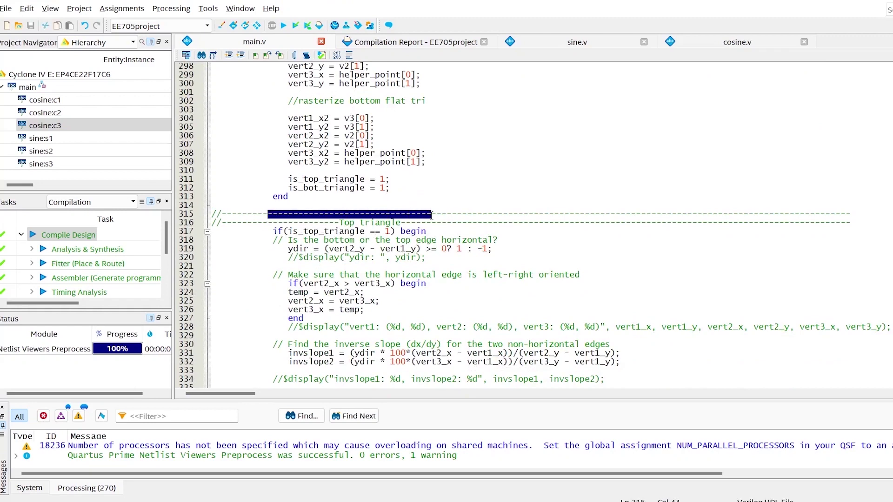
pyautogui.click(446, 231)
pyautogui.scroll(-12, 447, 230)
pyautogui.scroll(-5, 419, 216)
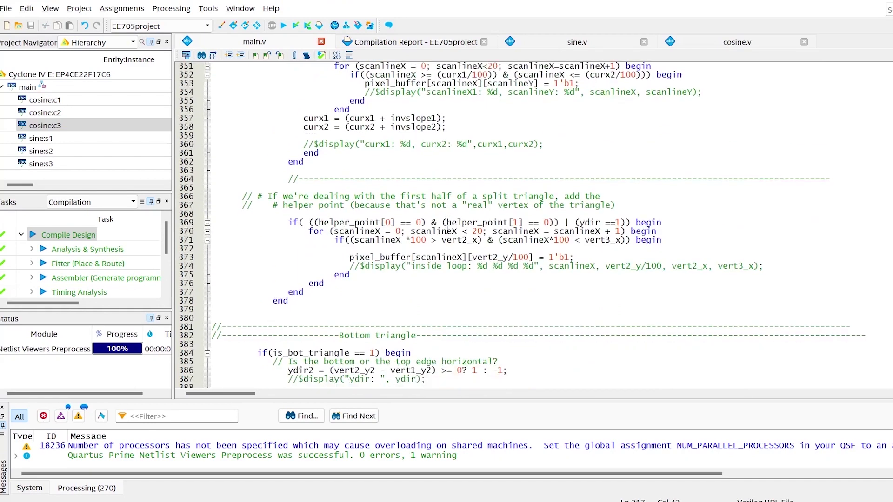
pyautogui.scroll(-6, 376, 202)
pyautogui.scroll(-1, 357, 194)
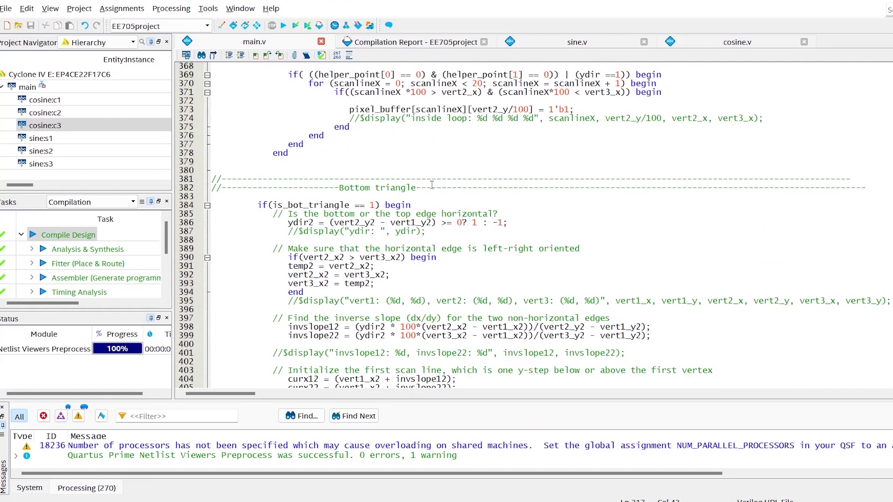
pyautogui.scroll(-6, 476, 230)
pyautogui.scroll(-7, 482, 236)
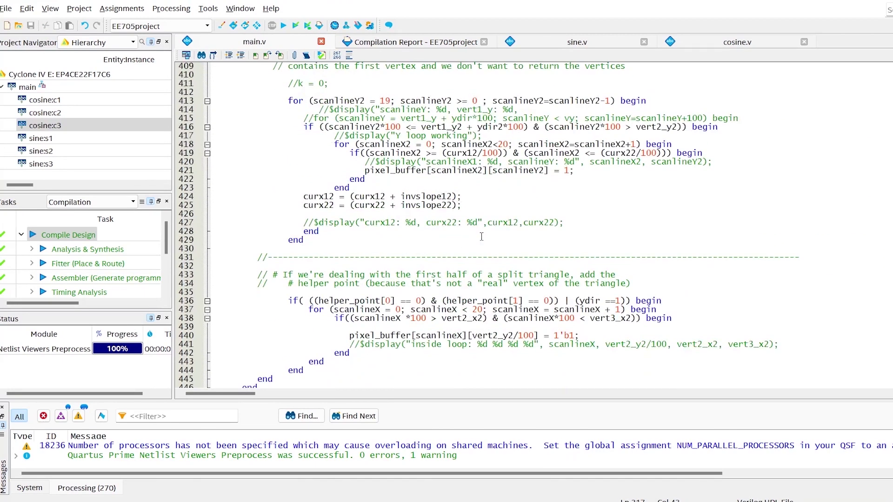
pyautogui.scroll(-2, 421, 272)
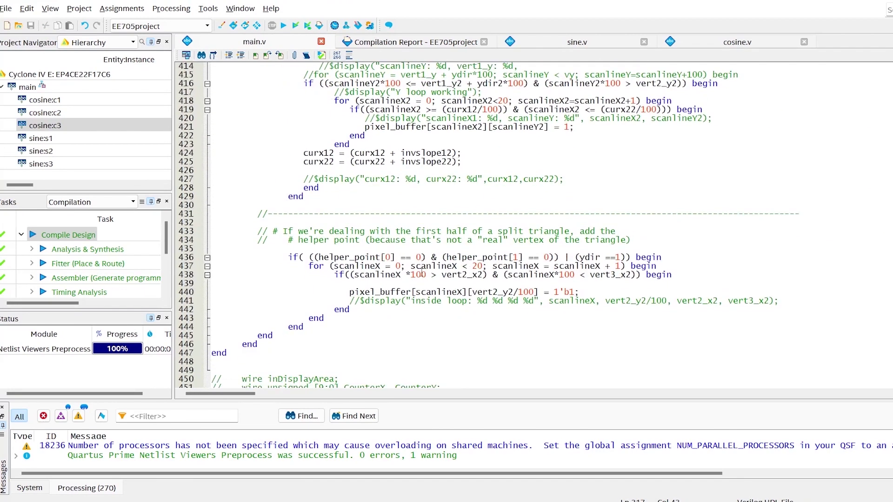
pyautogui.scroll(1, 421, 274)
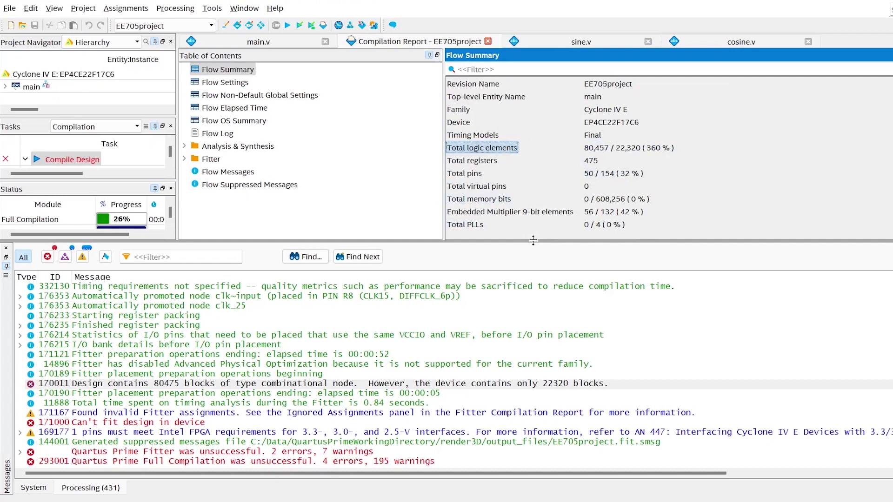
# - Drag the splitter to give the Flow Summary report panes more room
pyautogui.moveTo(531, 242)
pyautogui.mouseDown()
pyautogui.moveTo(531, 295)
pyautogui.moveTo(556, 243)
pyautogui.mouseUp()
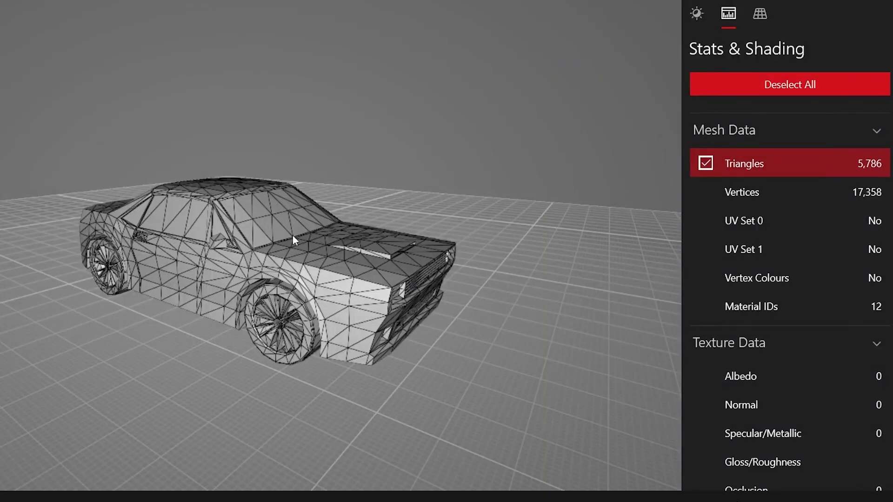
pyautogui.scroll(2, 293, 235)
pyautogui.scroll(2, 292, 235)
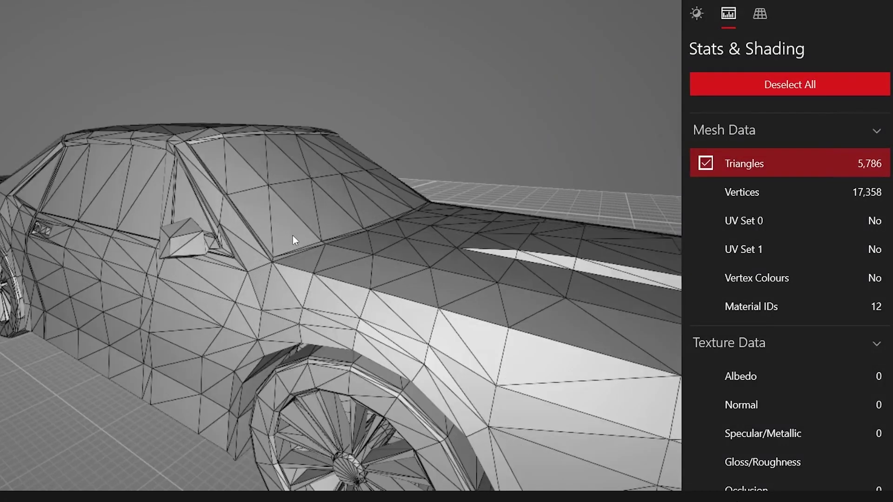
pyautogui.scroll(3, 292, 236)
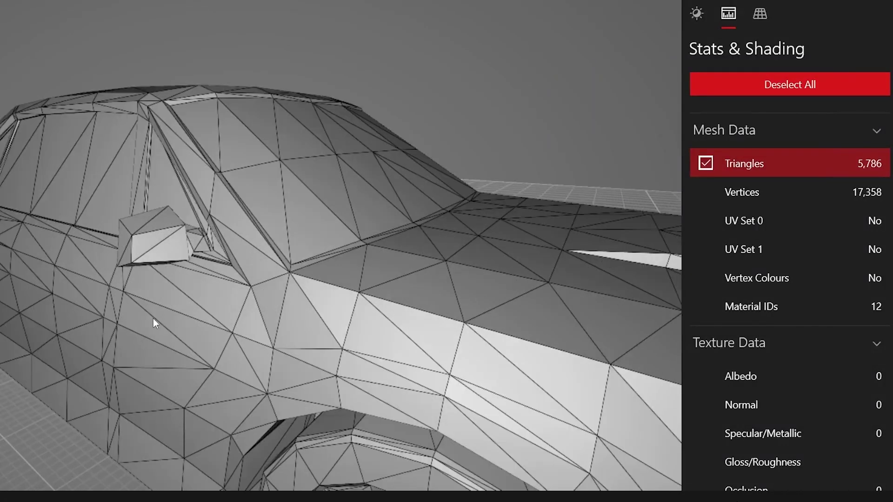
pyautogui.moveTo(153, 318)
pyautogui.mouseDown()
pyautogui.moveTo(333, 326)
pyautogui.moveTo(292, 357)
pyautogui.mouseUp()
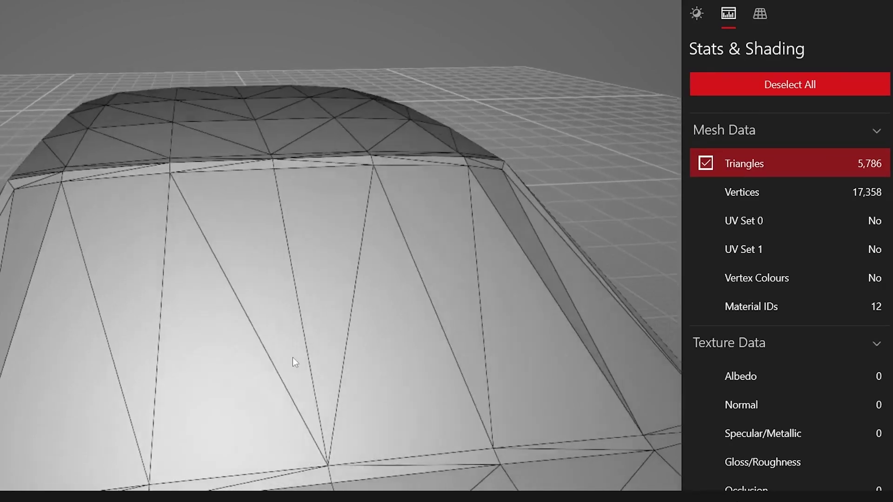
pyautogui.scroll(2, 290, 360)
pyautogui.scroll(-2, 291, 361)
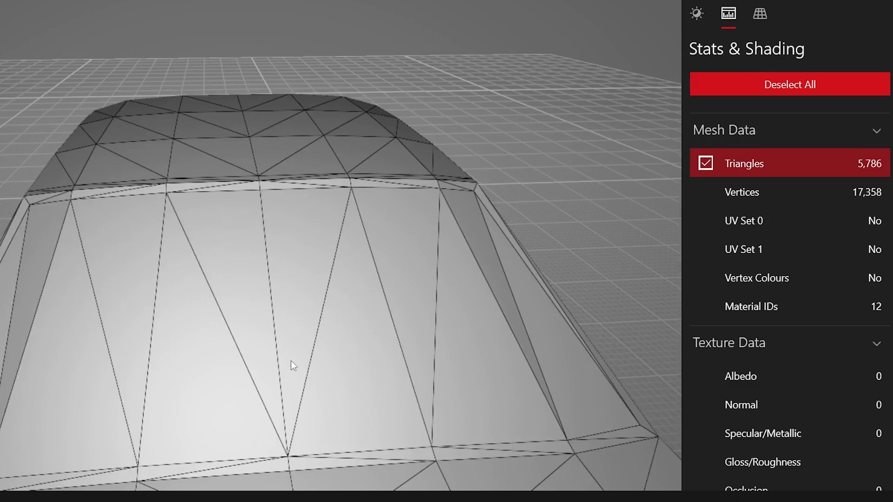
pyautogui.moveTo(232, 409)
pyautogui.mouseDown()
pyautogui.moveTo(307, 393)
pyautogui.moveTo(313, 380)
pyautogui.moveTo(274, 318)
pyautogui.mouseUp()
pyautogui.write('0')
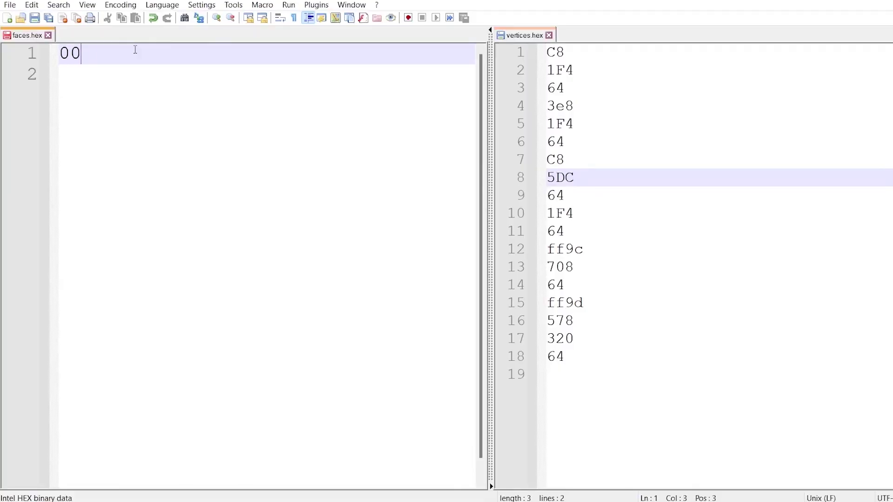
pyautogui.write(' 01 02')
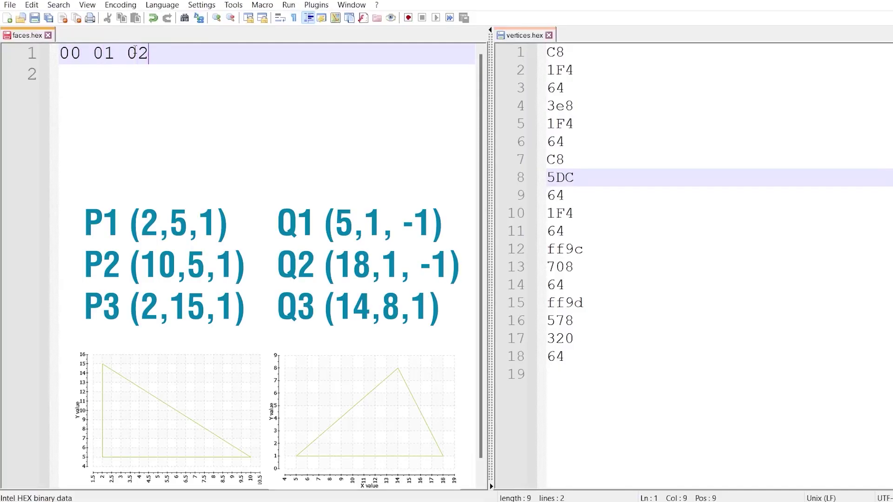
# - Split faces.hex into rows 00 01 02 and 03 04 05, ending with a new line
pyautogui.press('Return')
pyautogui.write('03 0')
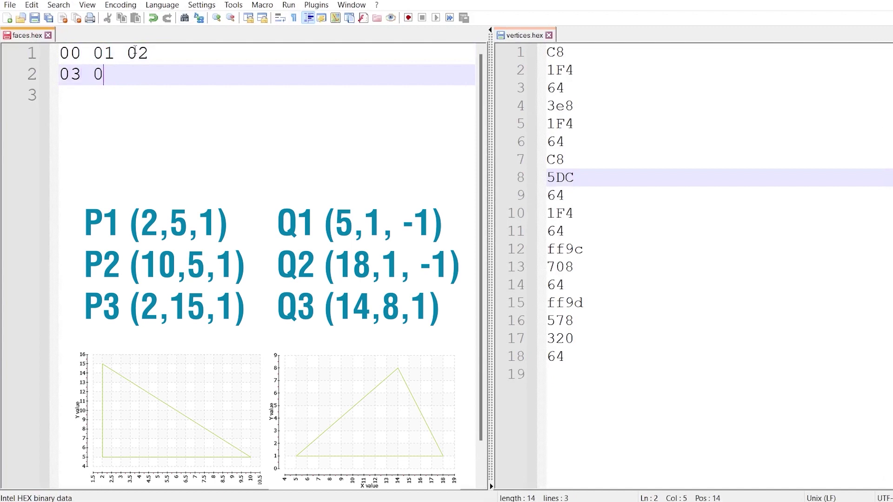
pyautogui.write('4 05')
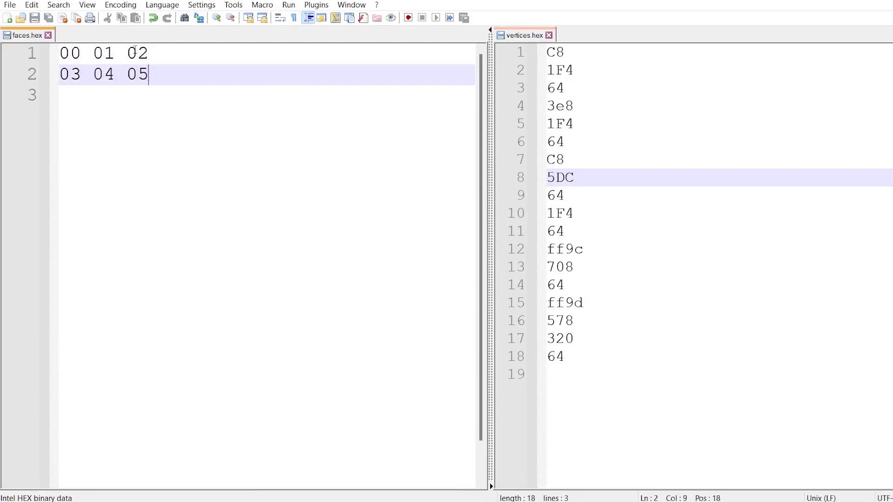
pyautogui.press('Down')
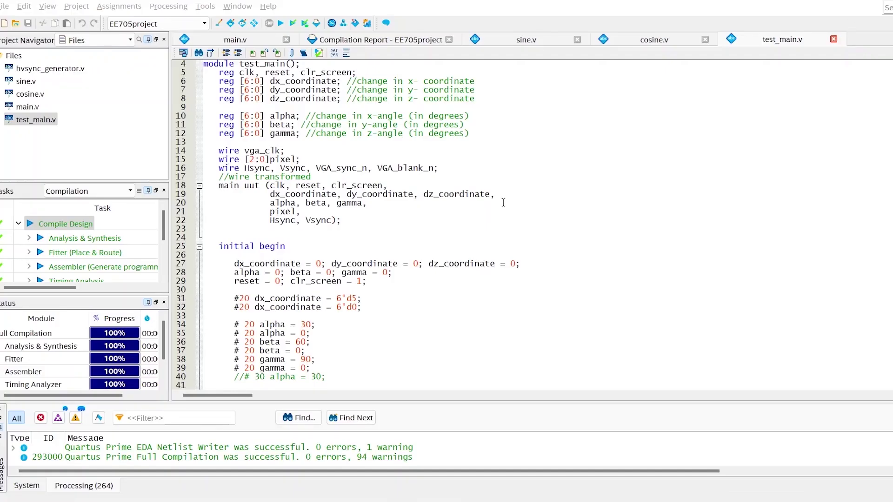
pyautogui.scroll(1, 502, 203)
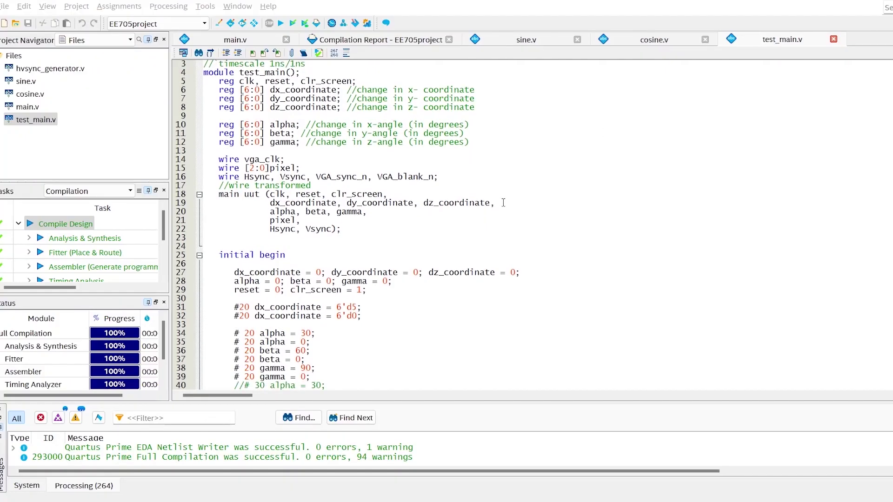
pyautogui.scroll(-2, 280, 268)
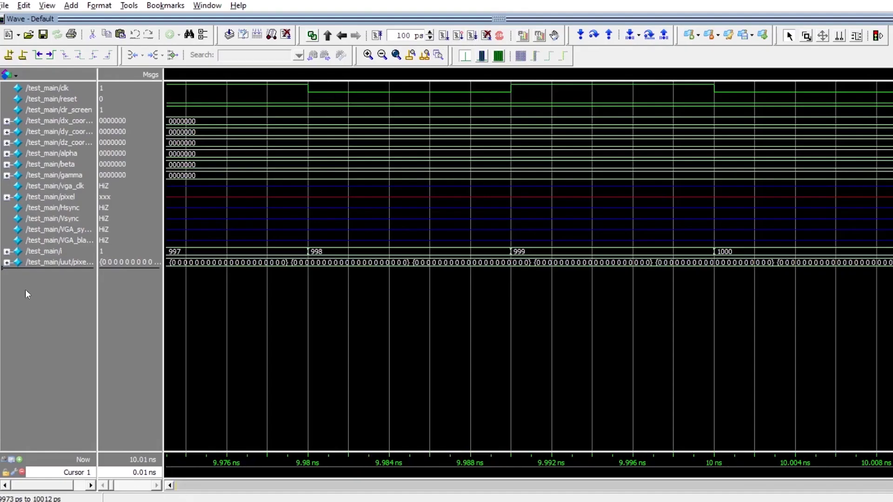
# - Expand pixel_buffer into its individual rows and zoom to the whole simulation run
pyautogui.click(7, 263)
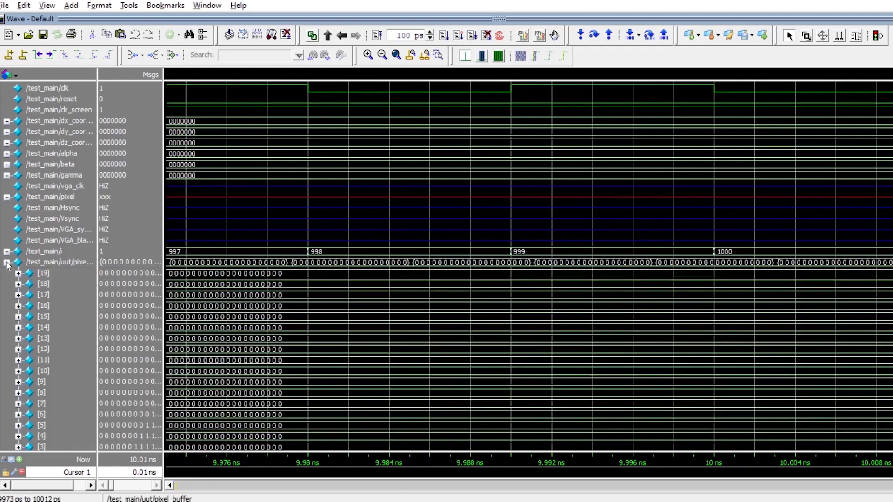
pyautogui.click(396, 54)
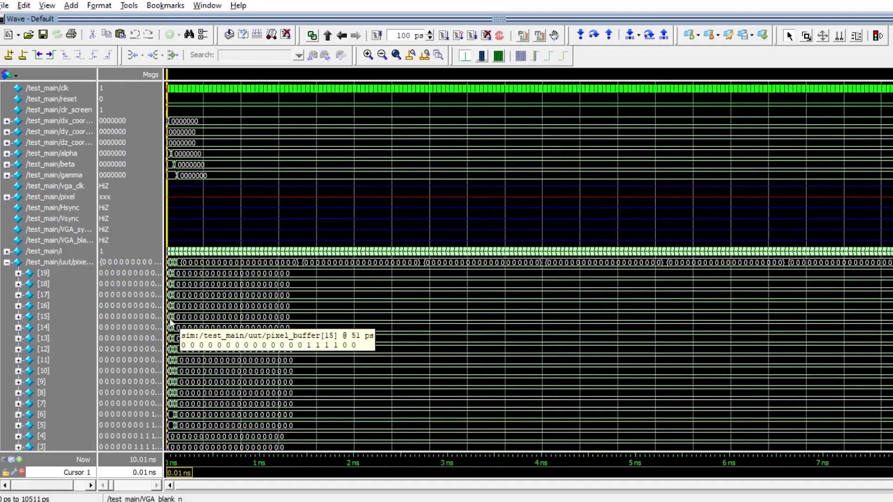
pyautogui.keyDown('ctrl'); pyautogui.scroll(2, 171, 323); pyautogui.keyUp('ctrl')
pyautogui.keyDown('ctrl'); pyautogui.scroll(2, 171, 323); pyautogui.keyUp('ctrl')
pyautogui.keyDown('ctrl'); pyautogui.scroll(2, 171, 323); pyautogui.keyUp('ctrl')
pyautogui.keyDown('ctrl'); pyautogui.scroll(1, 171, 323); pyautogui.keyUp('ctrl')
pyautogui.keyDown('ctrl'); pyautogui.scroll(1, 171, 323); pyautogui.keyUp('ctrl')
pyautogui.scroll(-3, 171, 323)
pyautogui.moveTo(165, 323); pyautogui.dragTo(245, 481)
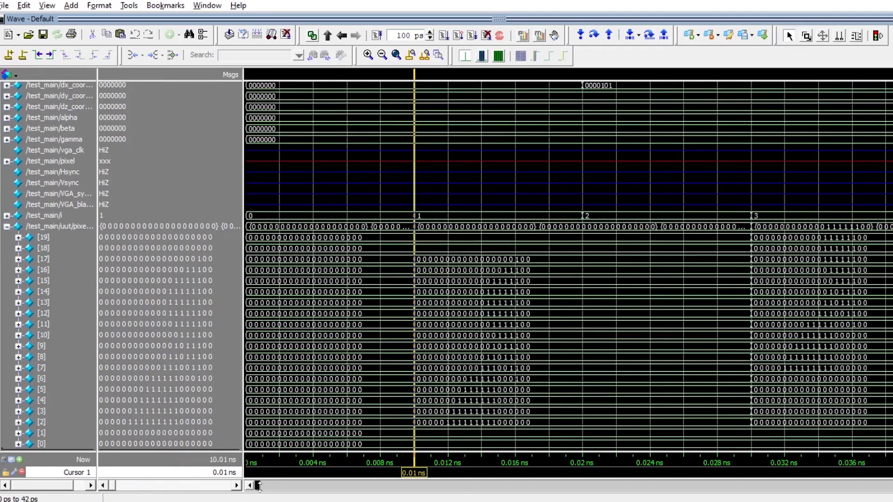
pyautogui.click(260, 488)
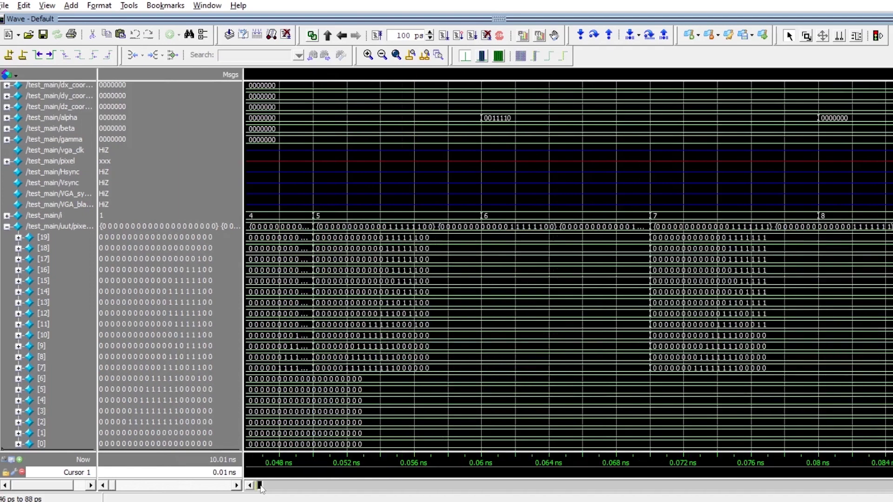
pyautogui.click(260, 489)
# - Move the wave cursor from 0.059 ns through 0.067 ns to past 0.078 ns
pyautogui.click(306, 335)
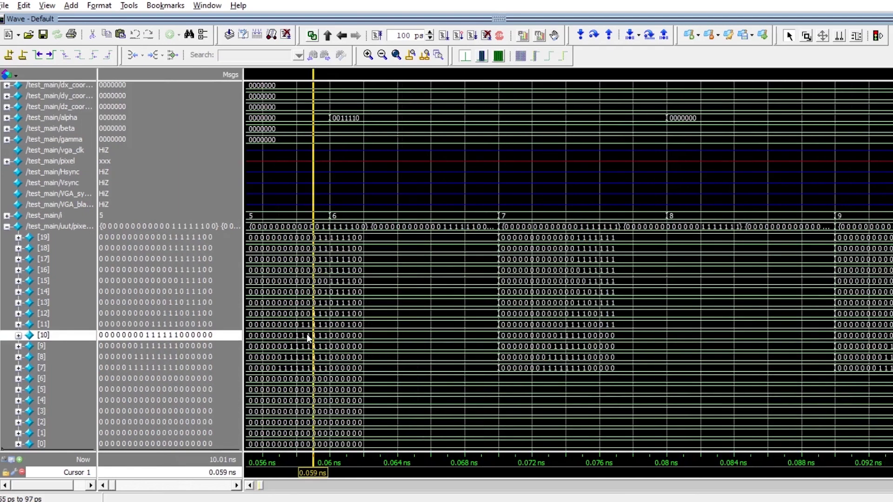
pyautogui.moveTo(306, 335); pyautogui.dragTo(464, 335)
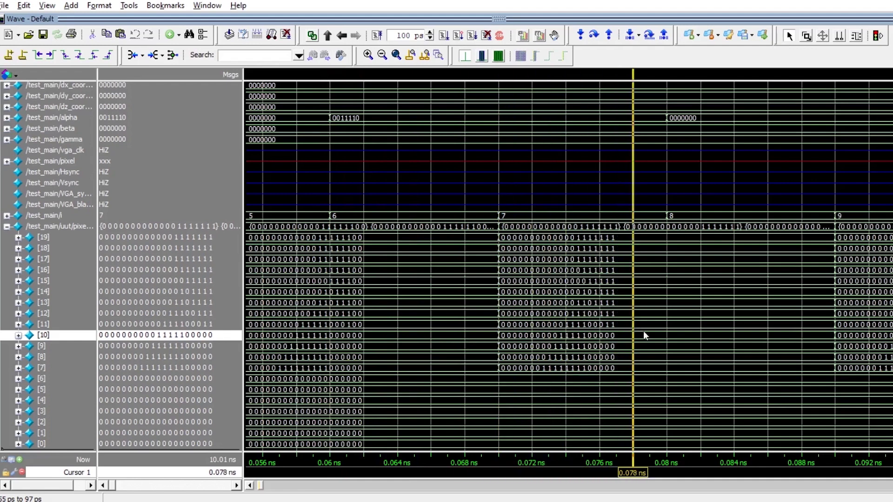
pyautogui.moveTo(463, 336)
pyautogui.mouseDown()
pyautogui.moveTo(892, 332)
pyautogui.moveTo(591, 377)
pyautogui.moveTo(241, 353)
pyautogui.mouseUp()
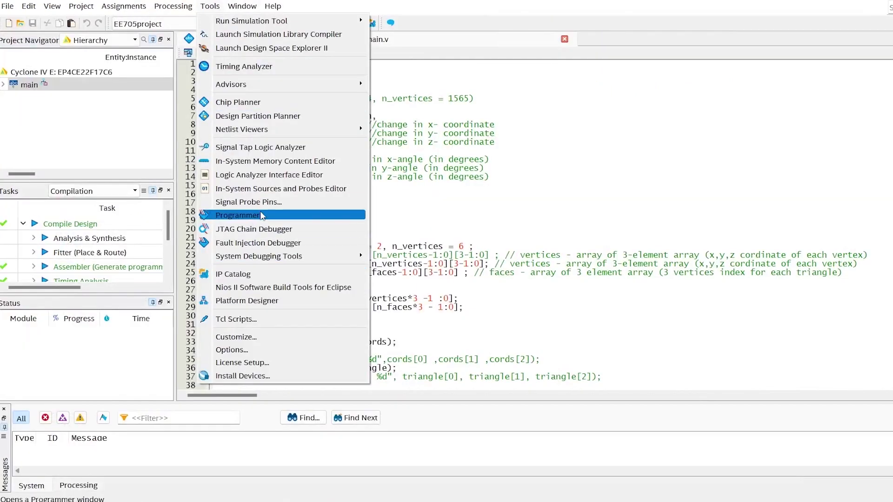
# - Open the Programmer and confirm USB-Blaster [USB-0] in Hardware Setup
pyautogui.click(262, 216)
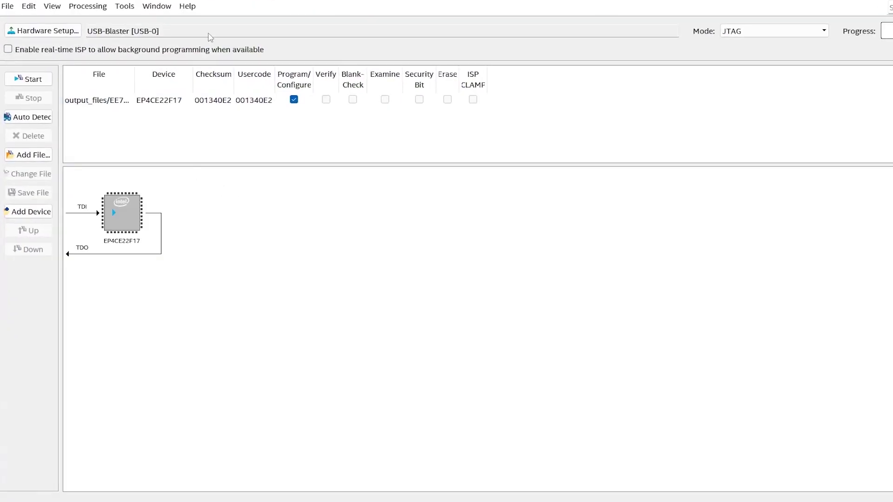
pyautogui.click(68, 35)
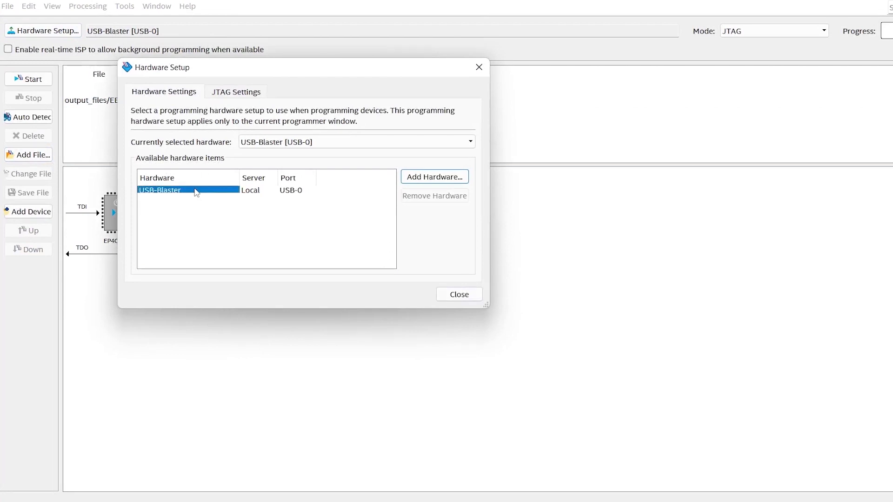
pyautogui.click(459, 296)
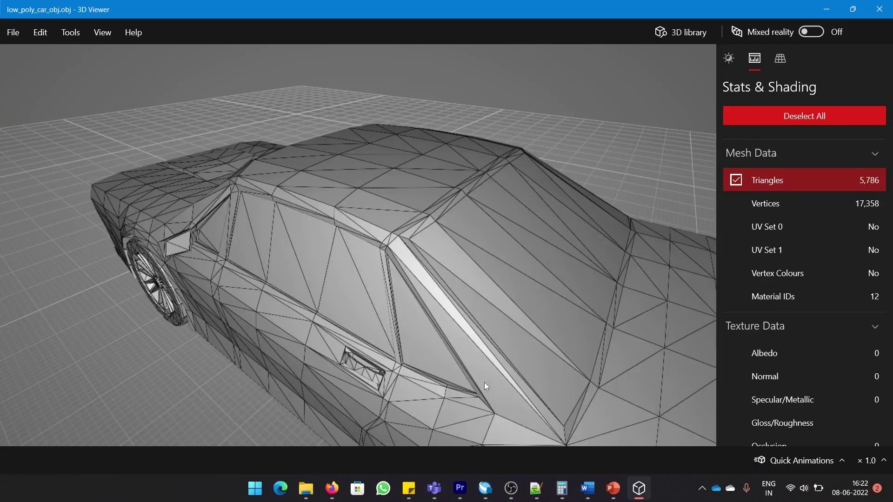
pyautogui.moveTo(485, 382)
pyautogui.mouseDown()
pyautogui.moveTo(275, 362)
pyautogui.moveTo(284, 361)
pyautogui.mouseUp()
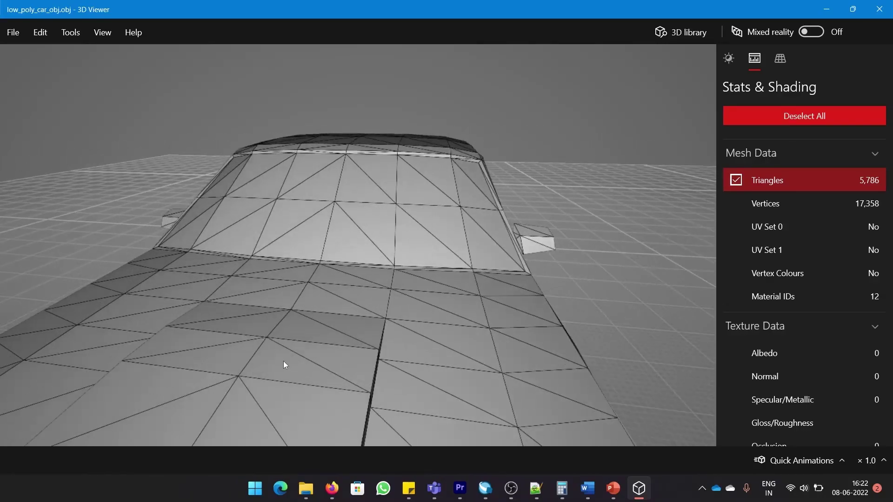